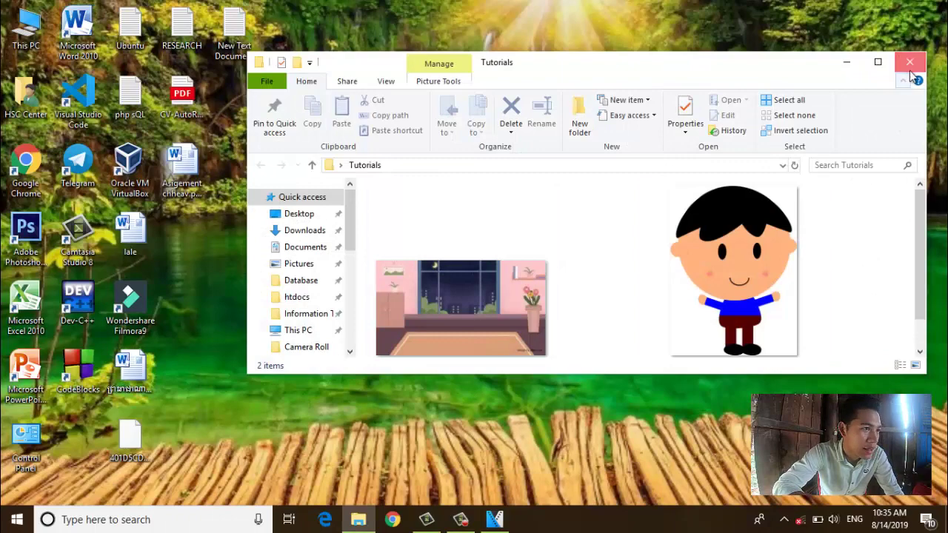
# Step: Close the Tutorials folder window and refresh the desktop
pyautogui.click(909, 61)
pyautogui.rightClick(578, 222)
pyautogui.click(597, 262)
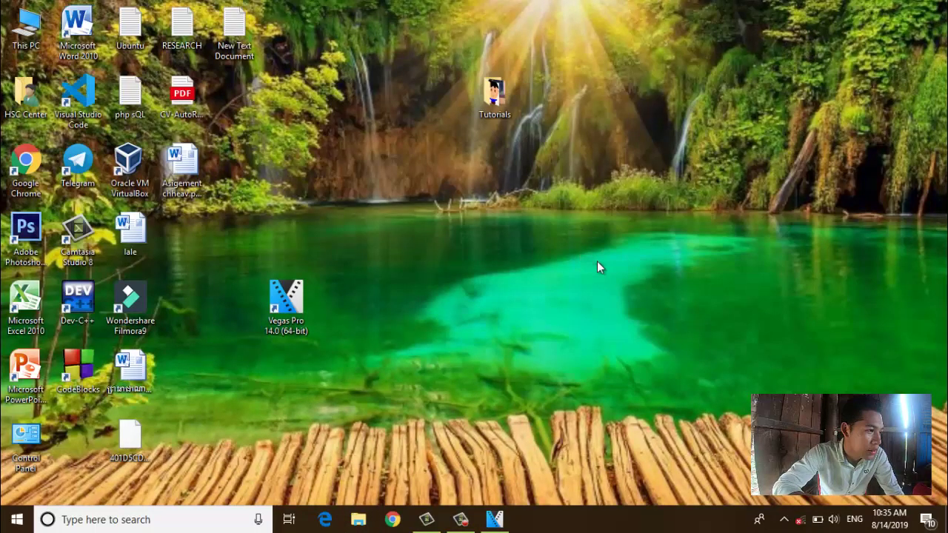
pyautogui.rightClick(597, 260)
pyautogui.click(606, 294)
pyautogui.rightClick(553, 175)
pyautogui.click(580, 214)
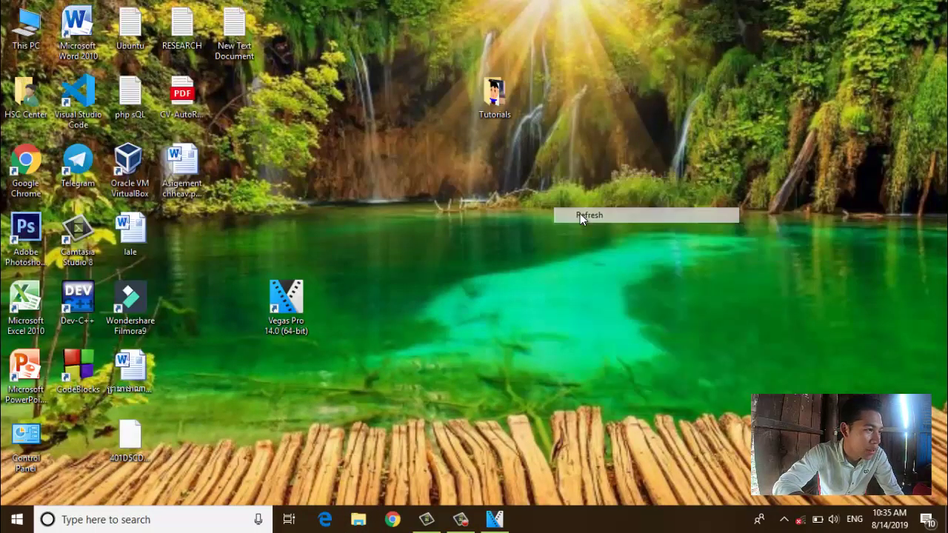
pyautogui.rightClick(579, 213)
pyautogui.click(597, 248)
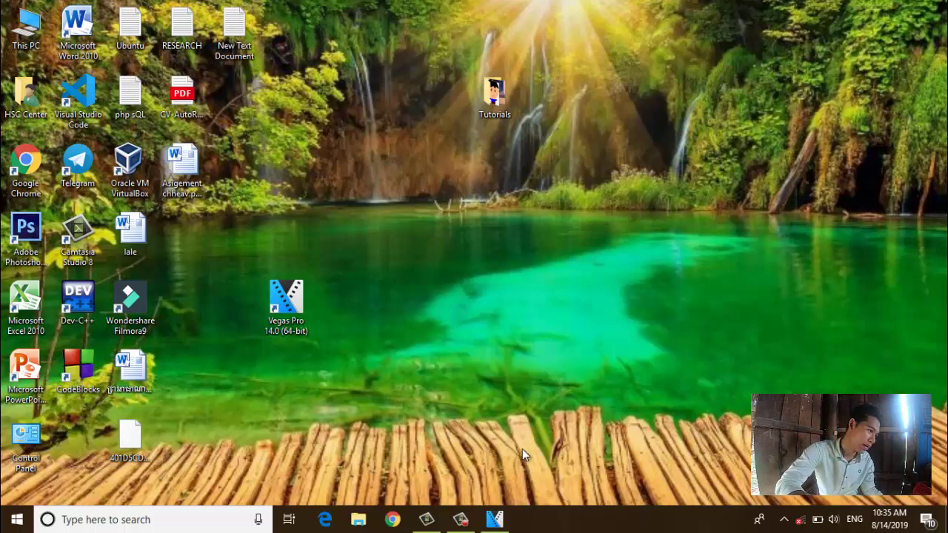
# Step: Switch to VEGAS Pro and open the football-989987_960_720 boy image together with the cartoon-modern living-room image
pyautogui.click(494, 519)
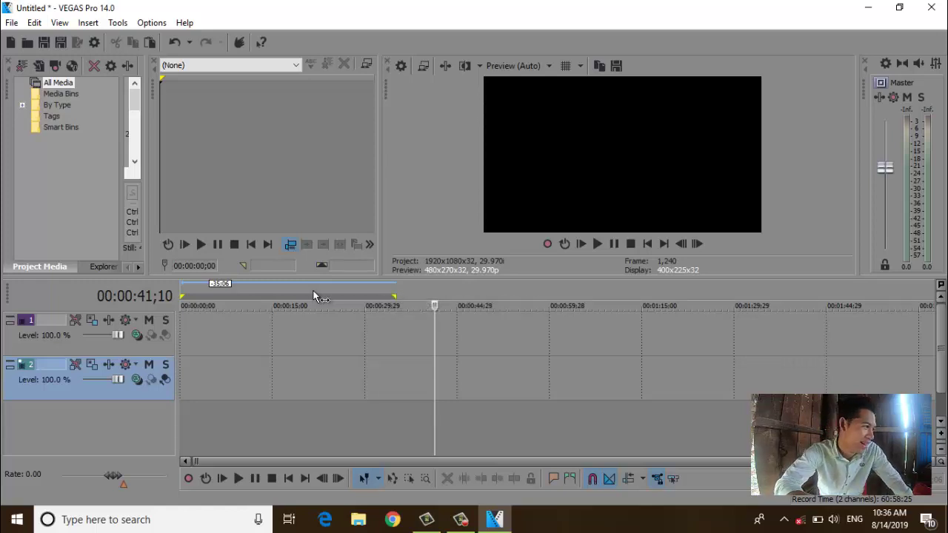
pyautogui.click(11, 23)
pyautogui.click(34, 55)
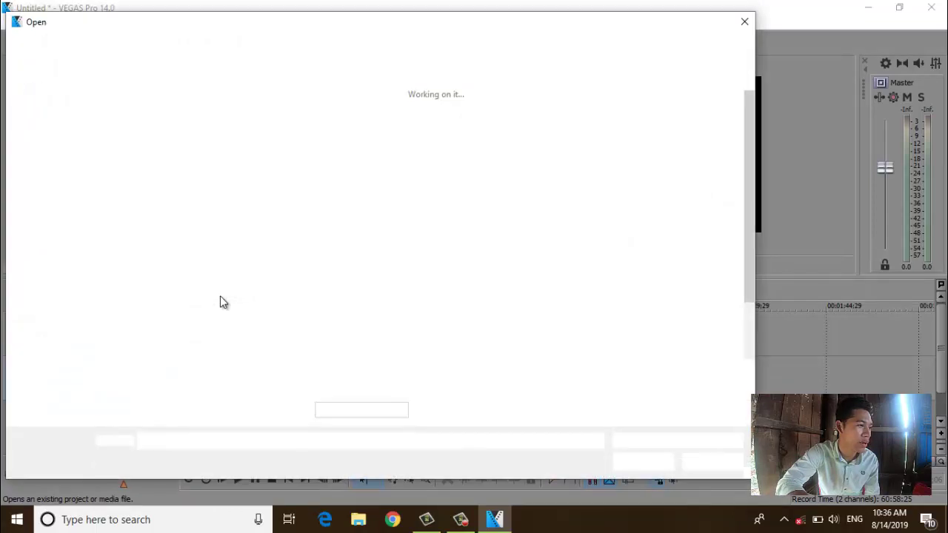
pyautogui.scroll(-1, 212, 248)
pyautogui.click(311, 304)
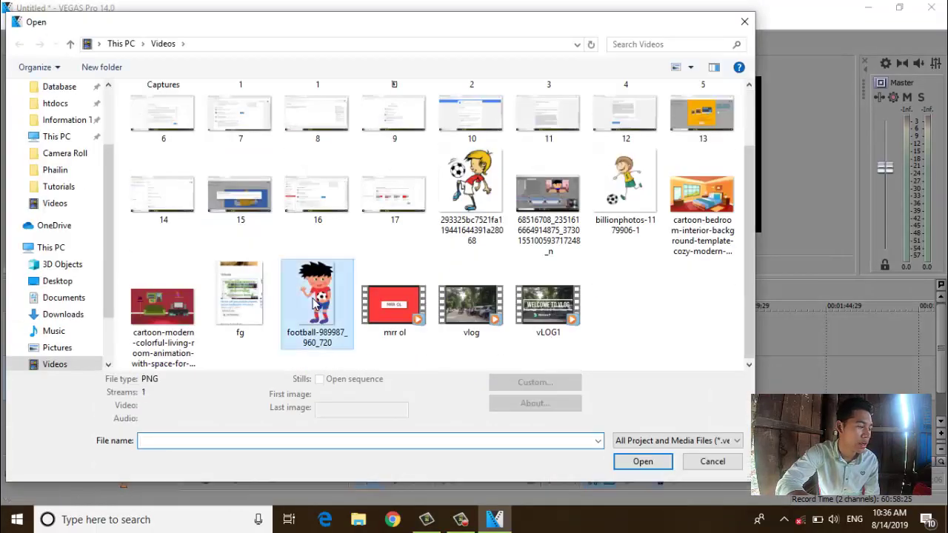
pyautogui.keyDown('ctrl'); pyautogui.click(169, 317); pyautogui.keyUp('ctrl')
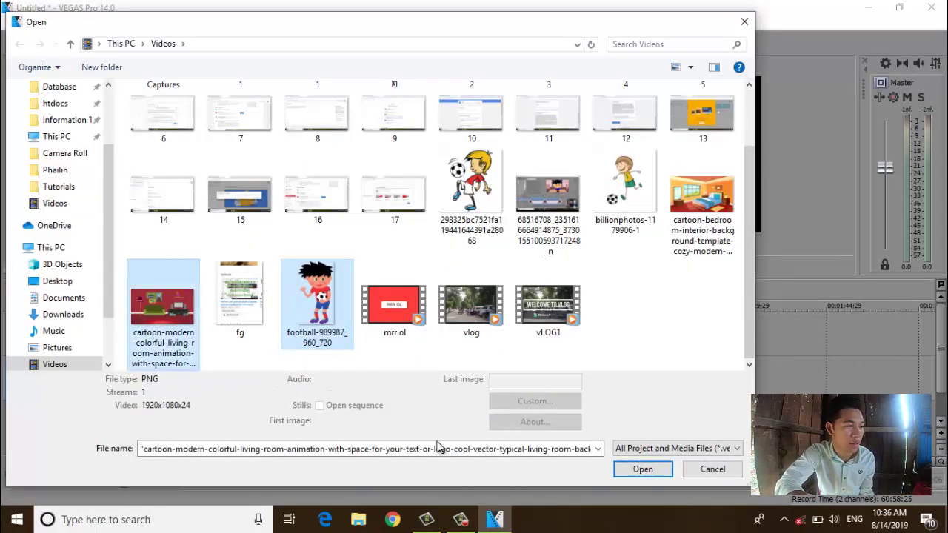
pyautogui.click(642, 465)
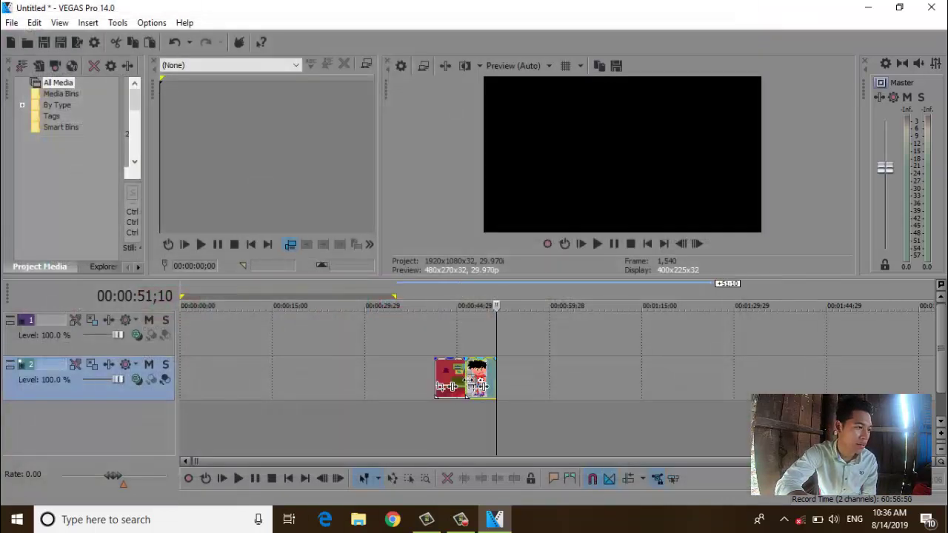
# Step: Place the boy image on track 1 and the living-room image on track 2, both from the start and stretched to about 35 seconds
pyautogui.moveTo(477, 374); pyautogui.dragTo(394, 338)
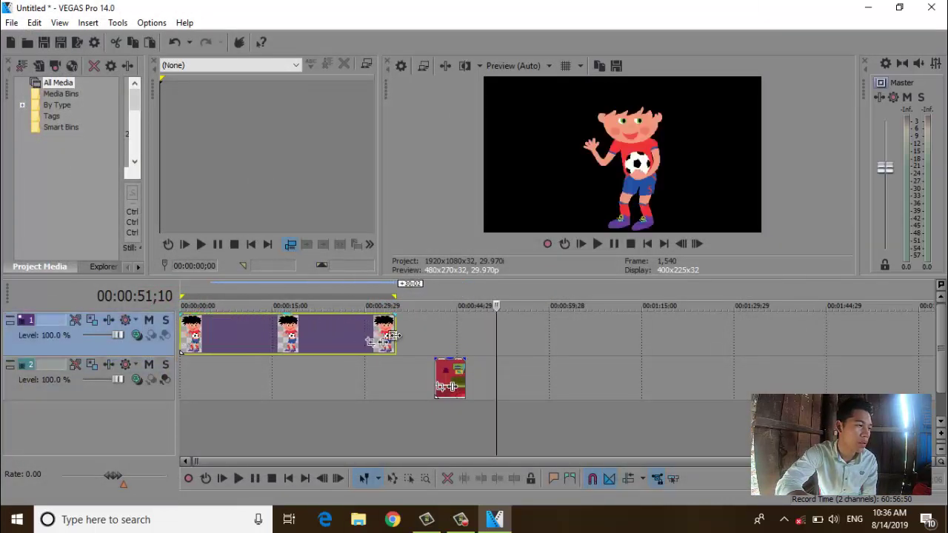
pyautogui.moveTo(432, 364); pyautogui.dragTo(183, 320)
pyautogui.moveTo(192, 374); pyautogui.dragTo(395, 368)
pyautogui.click(281, 346)
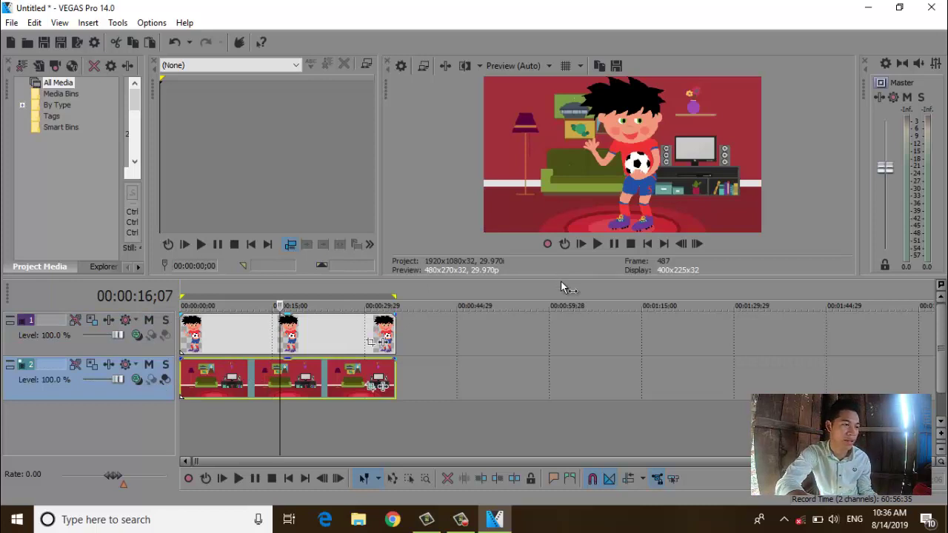
# Step: Enlarge the video preview moderately while keeping both timeline tracks visible
pyautogui.moveTo(560, 281); pyautogui.dragTo(540, 431)
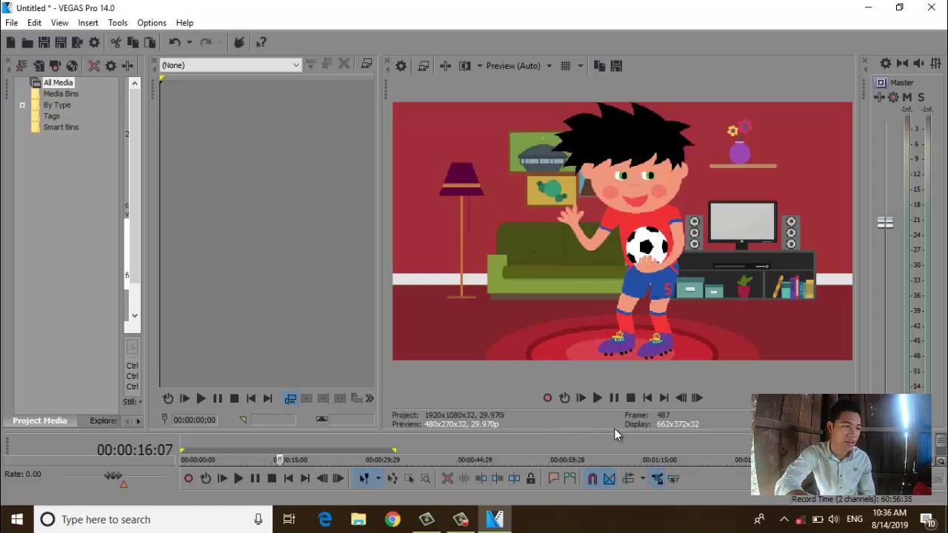
pyautogui.moveTo(613, 435); pyautogui.dragTo(614, 316)
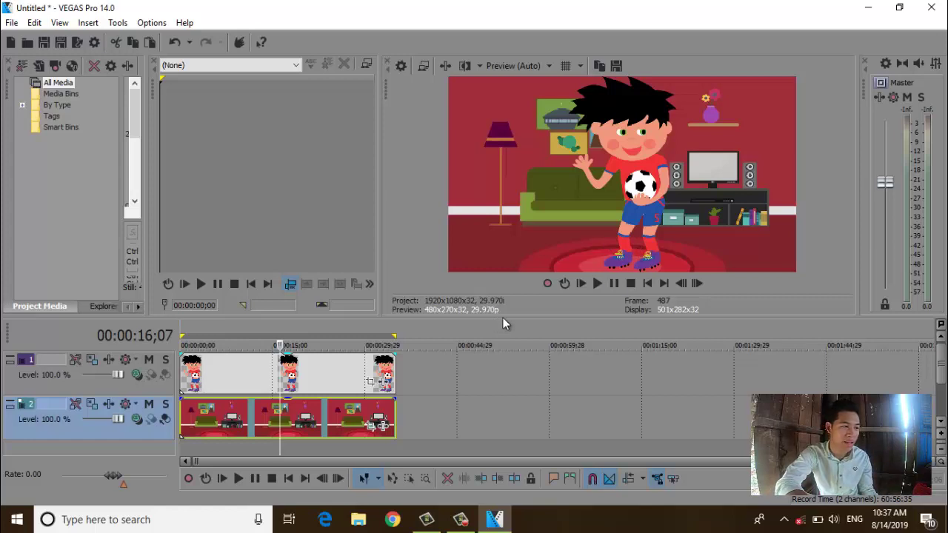
pyautogui.moveTo(509, 316)
pyautogui.mouseDown()
pyautogui.moveTo(515, 297)
pyautogui.moveTo(519, 322)
pyautogui.mouseUp()
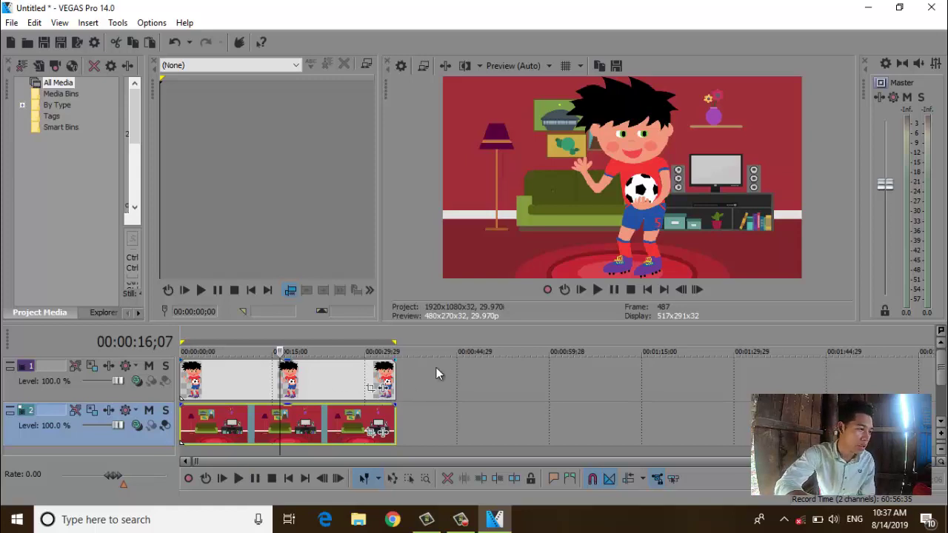
# Step: Copy the boy event on track 1
pyautogui.scroll(1, 373, 378)
pyautogui.scroll(3, 377, 372)
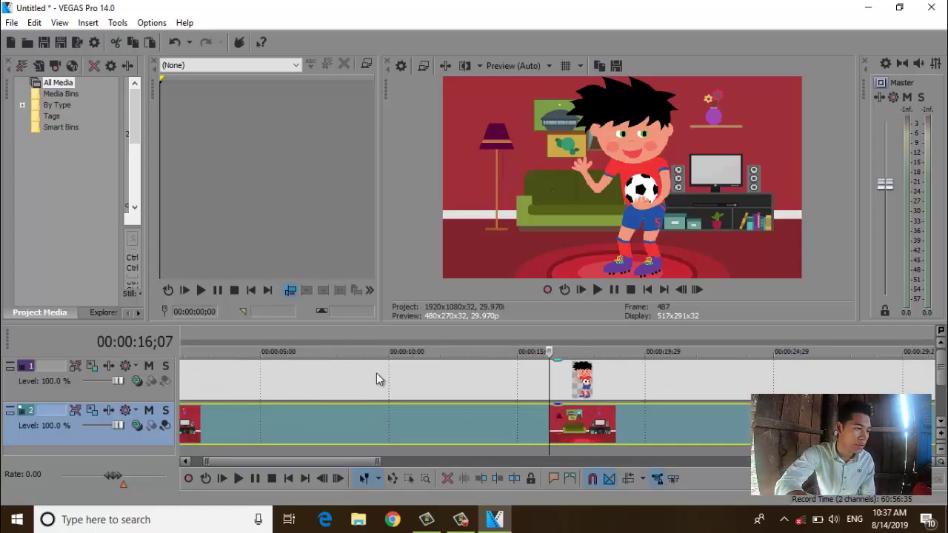
pyautogui.scroll(-2, 376, 373)
pyautogui.click(376, 380)
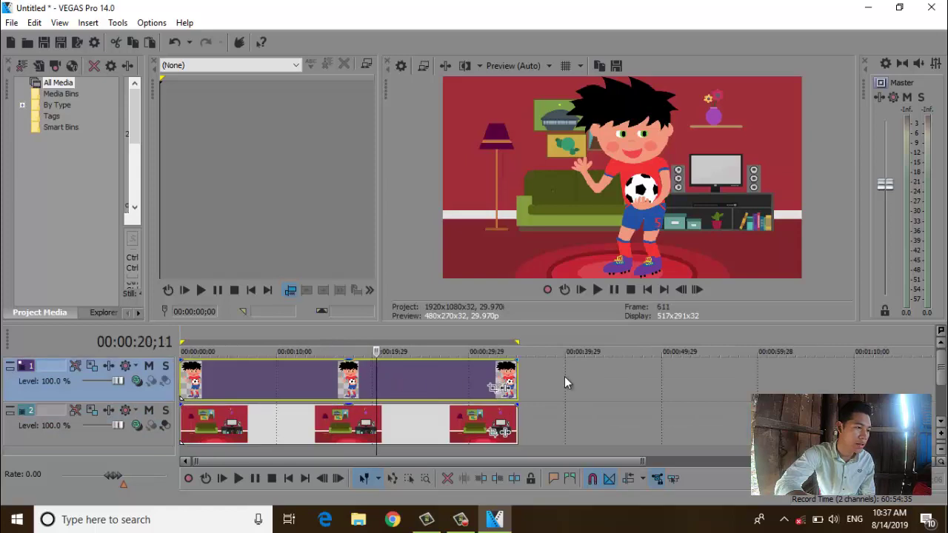
pyautogui.rightClick(463, 380)
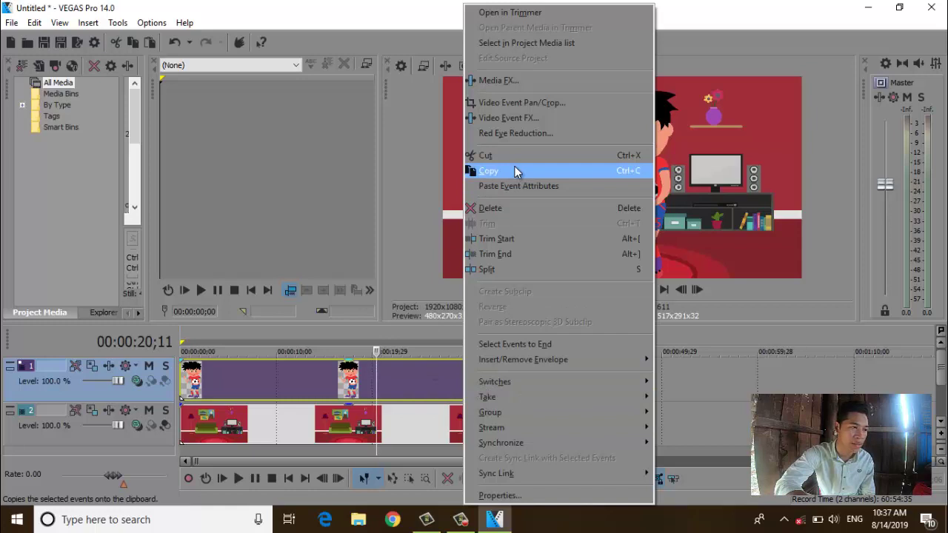
pyautogui.click(516, 171)
# Step: Insert a new video track above the boy's track
pyautogui.click(543, 364)
pyautogui.rightClick(543, 364)
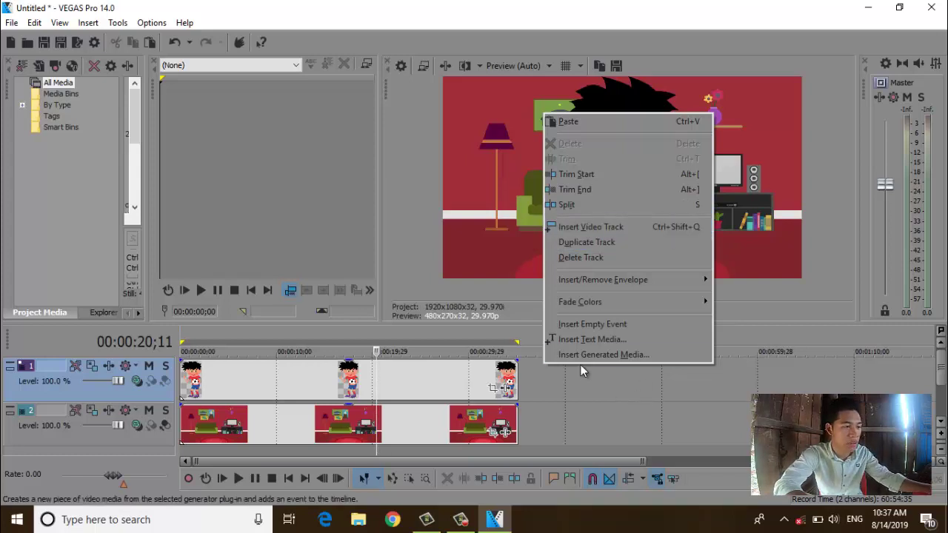
pyautogui.click(553, 387)
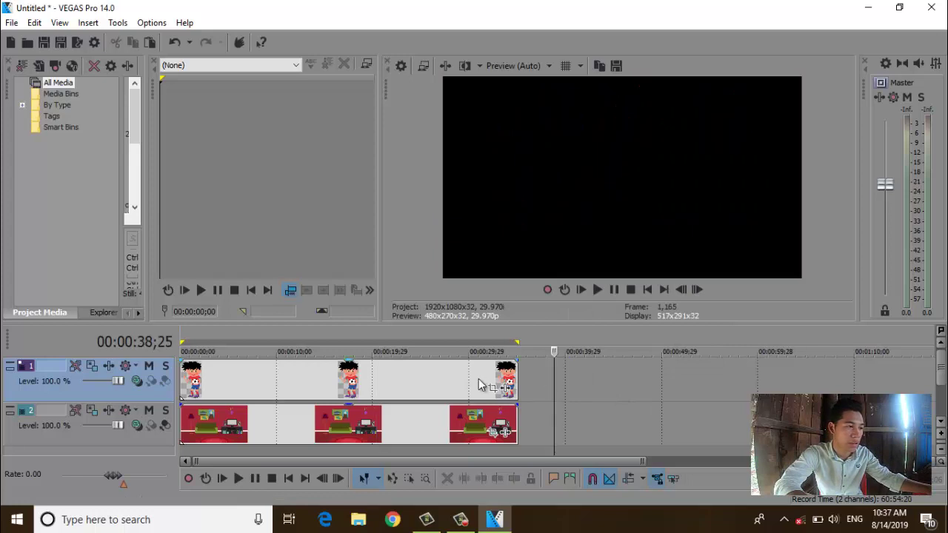
pyautogui.click(478, 379)
pyautogui.rightClick(557, 380)
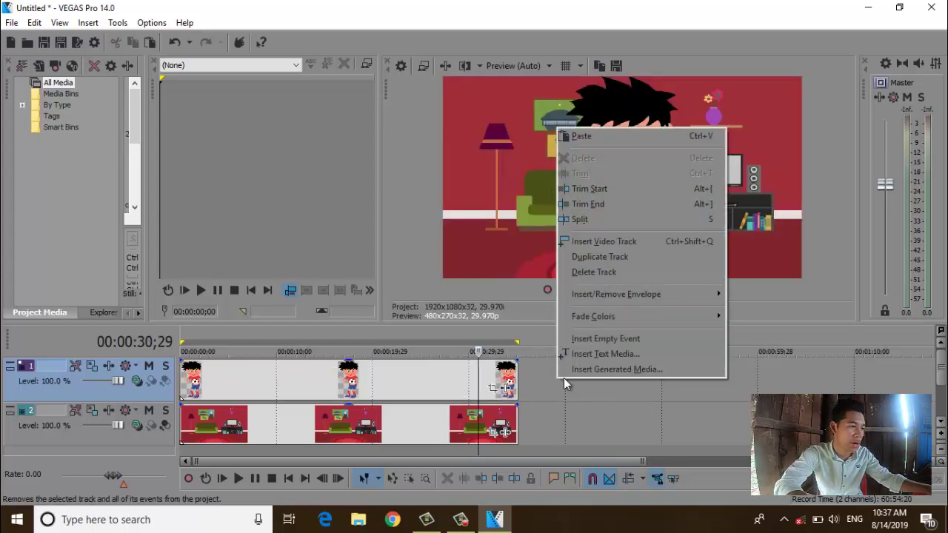
pyautogui.click(608, 242)
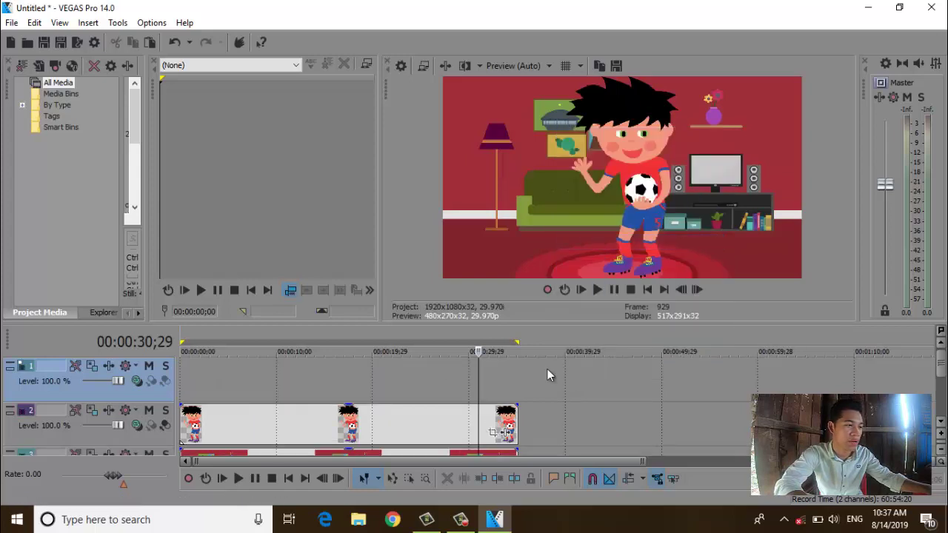
# Step: Paste the copied boy event onto the new top track and align its start with the beginning of the timeline
pyautogui.click(388, 367)
pyautogui.hotkey('ctrl', 'v')
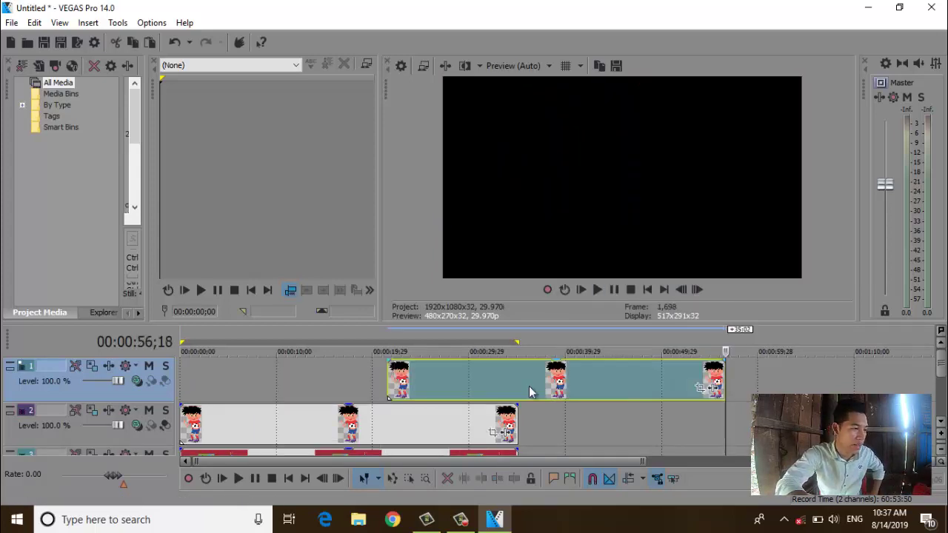
pyautogui.moveTo(652, 384); pyautogui.dragTo(446, 384)
pyautogui.click(415, 378)
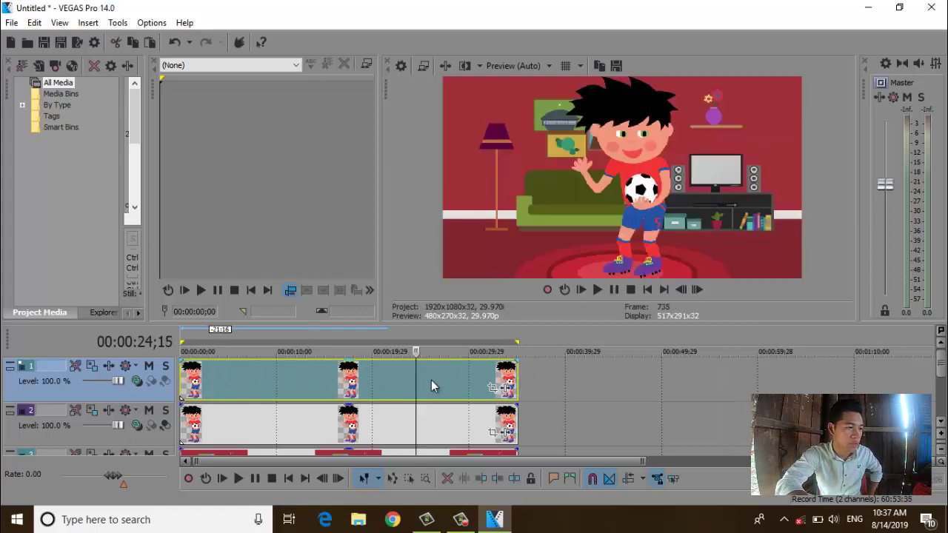
pyautogui.click(291, 381)
pyautogui.click(418, 382)
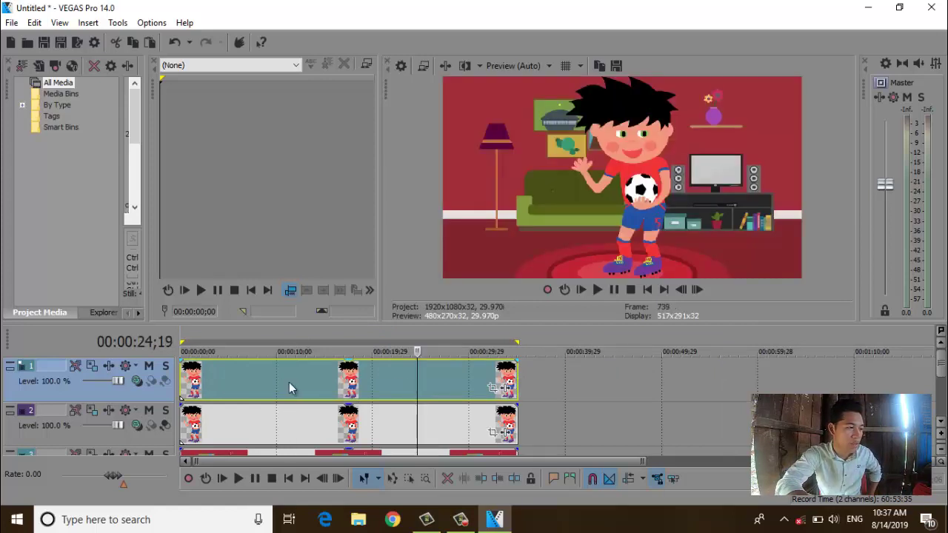
pyautogui.click(290, 382)
pyautogui.click(446, 382)
pyautogui.click(309, 381)
pyautogui.click(429, 428)
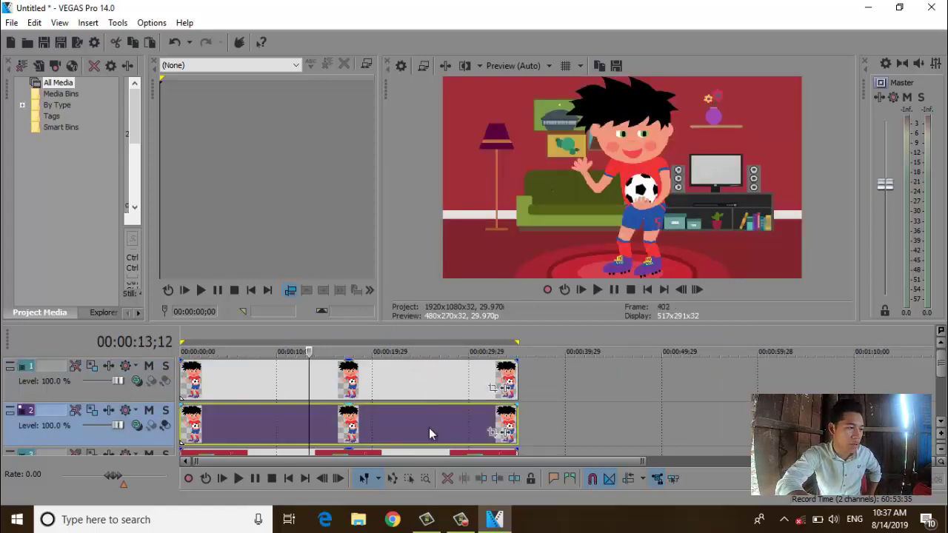
pyautogui.click(420, 382)
pyautogui.click(420, 415)
pyautogui.click(415, 381)
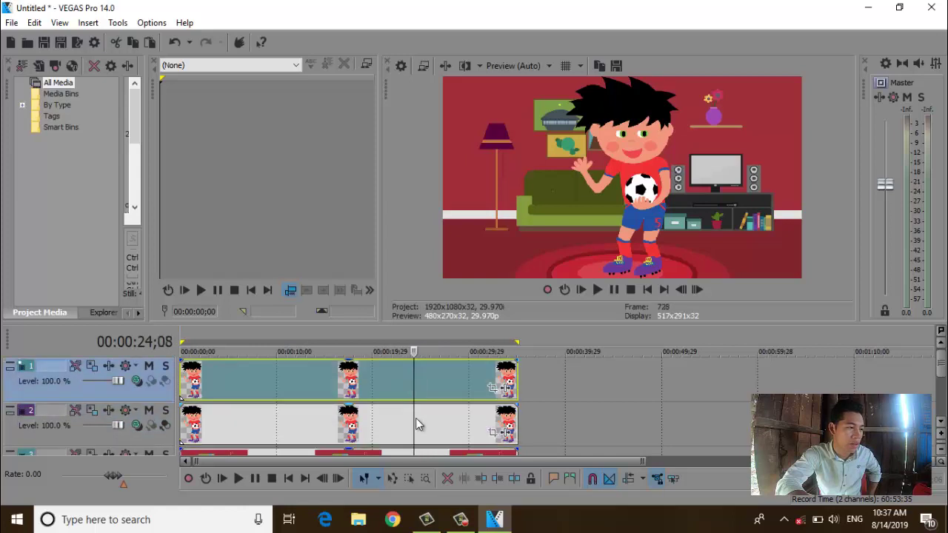
pyautogui.click(416, 382)
pyautogui.click(409, 385)
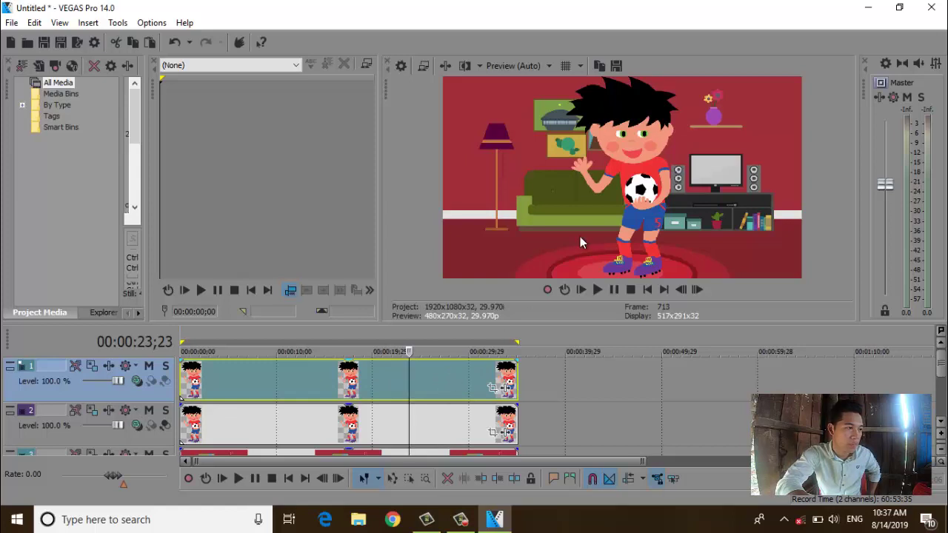
# Step: Open Event Pan/Crop for the boy event on the top track, enable Mask and activate the Anchor Creation tool for the raised arm
pyautogui.click(493, 389)
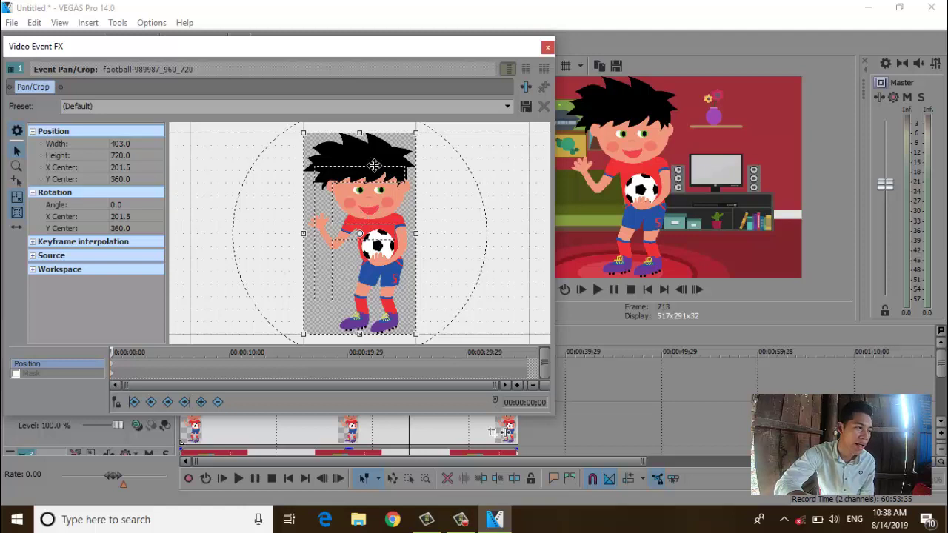
pyautogui.click(16, 374)
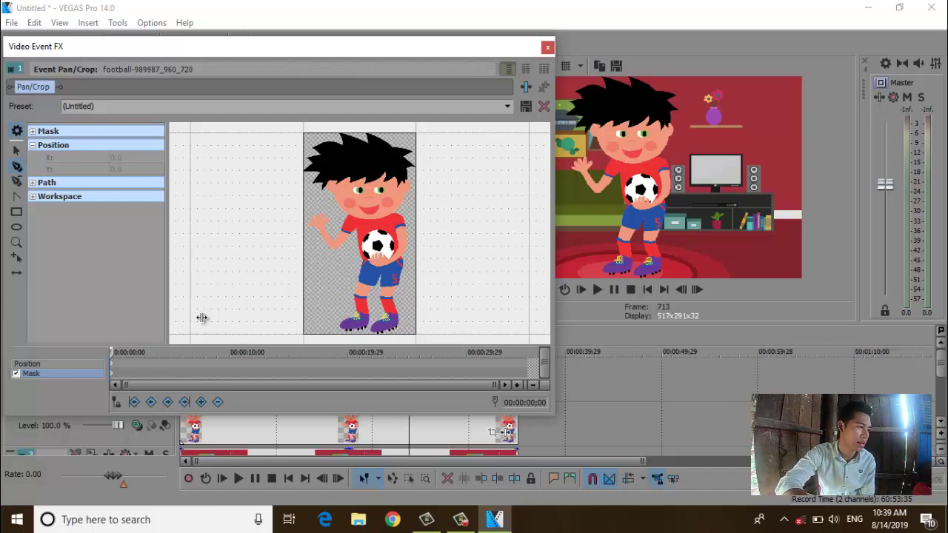
pyautogui.scroll(5, 355, 269)
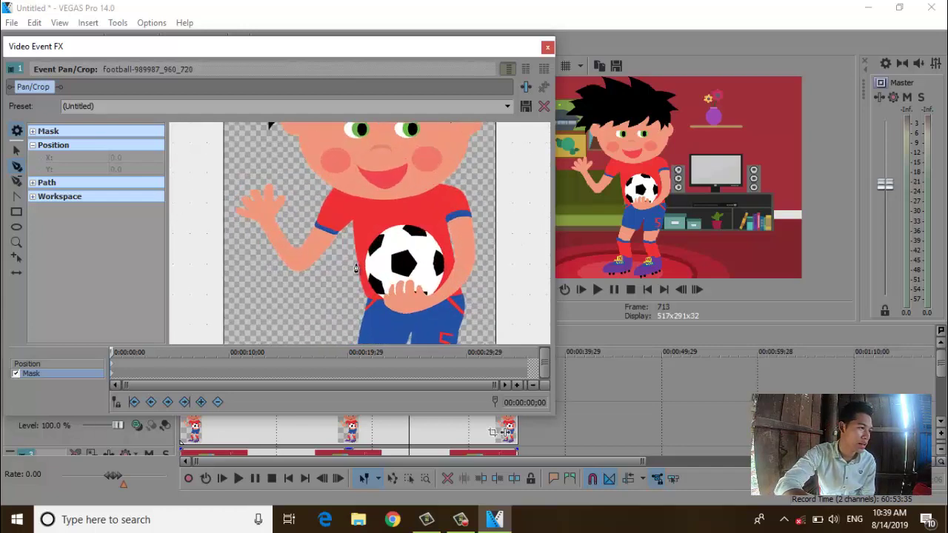
pyautogui.scroll(5, 355, 270)
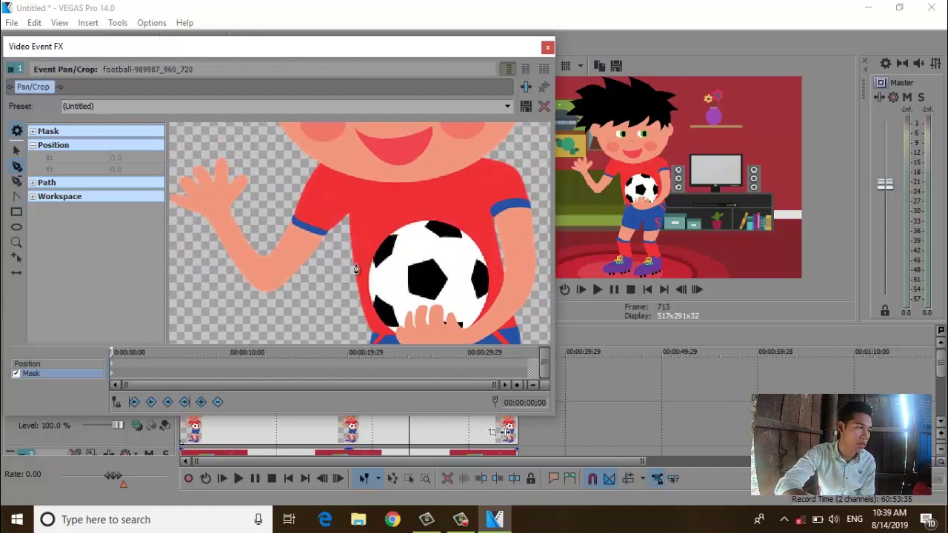
pyautogui.scroll(-2, 355, 270)
pyautogui.scroll(1, 355, 269)
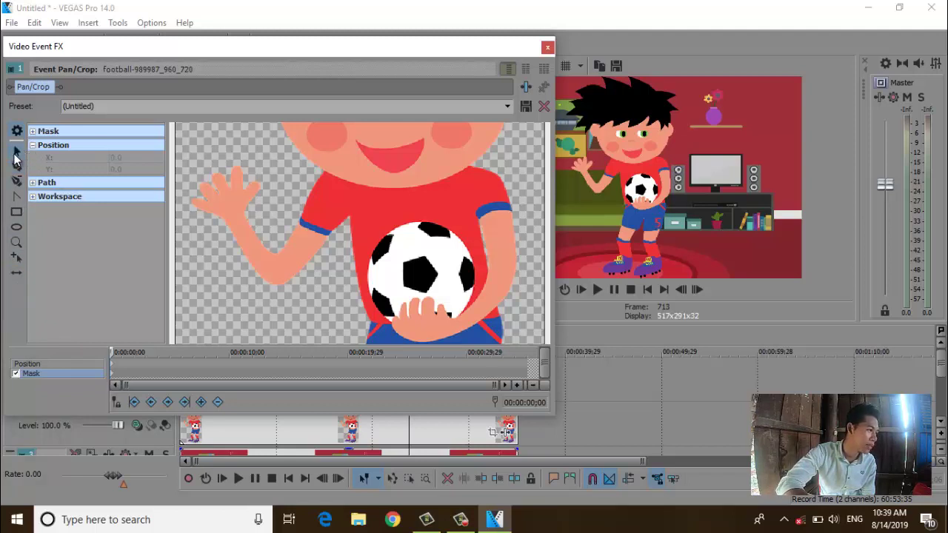
pyautogui.moveTo(233, 249); pyautogui.dragTo(286, 246)
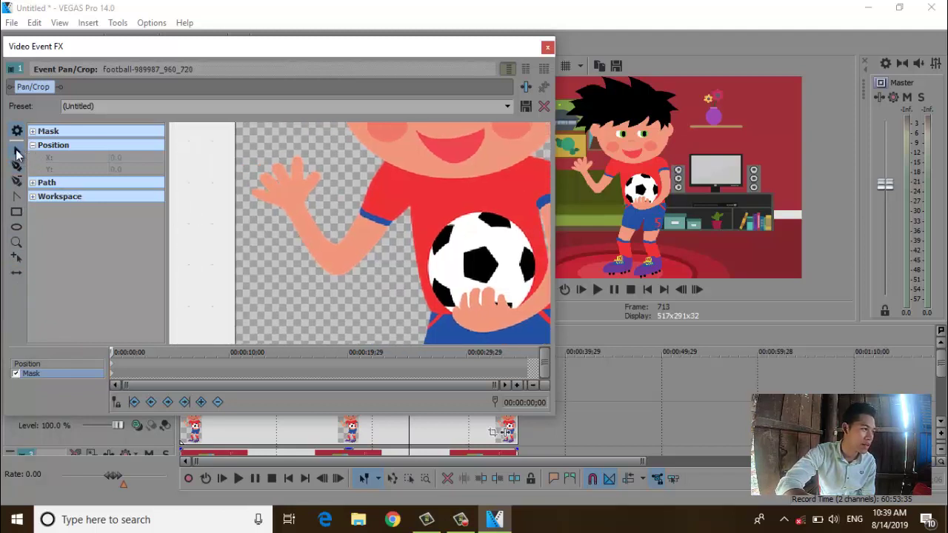
pyautogui.moveTo(328, 303); pyautogui.dragTo(271, 235)
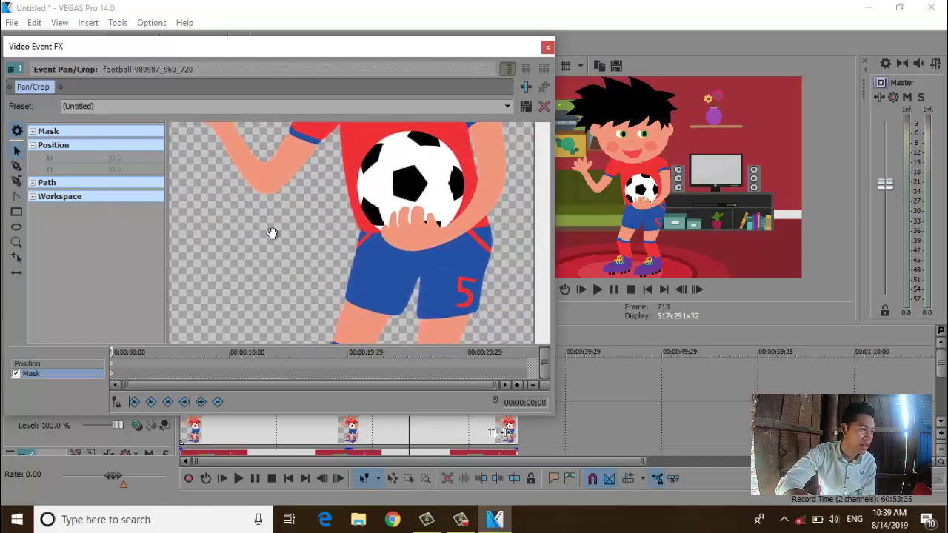
pyautogui.moveTo(330, 271); pyautogui.dragTo(312, 345)
pyautogui.moveTo(430, 309); pyautogui.dragTo(366, 313)
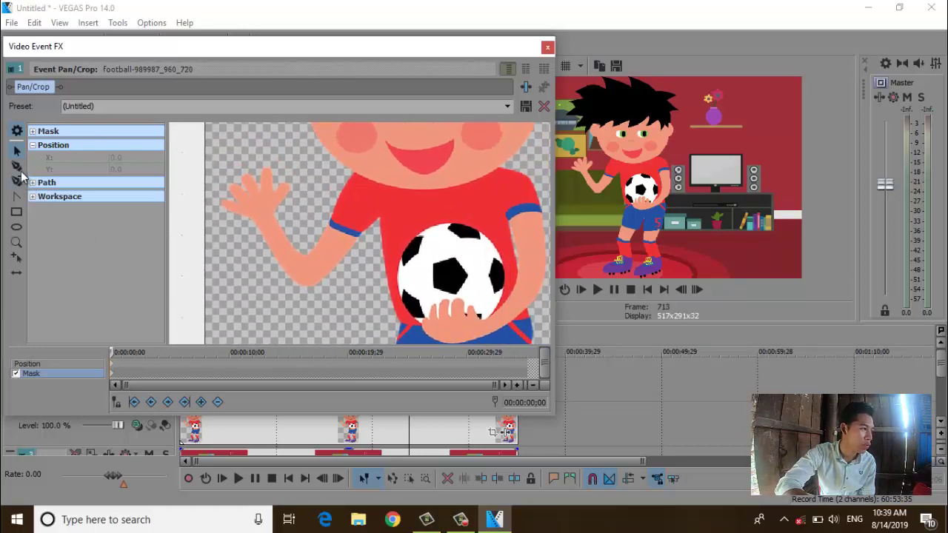
pyautogui.click(16, 167)
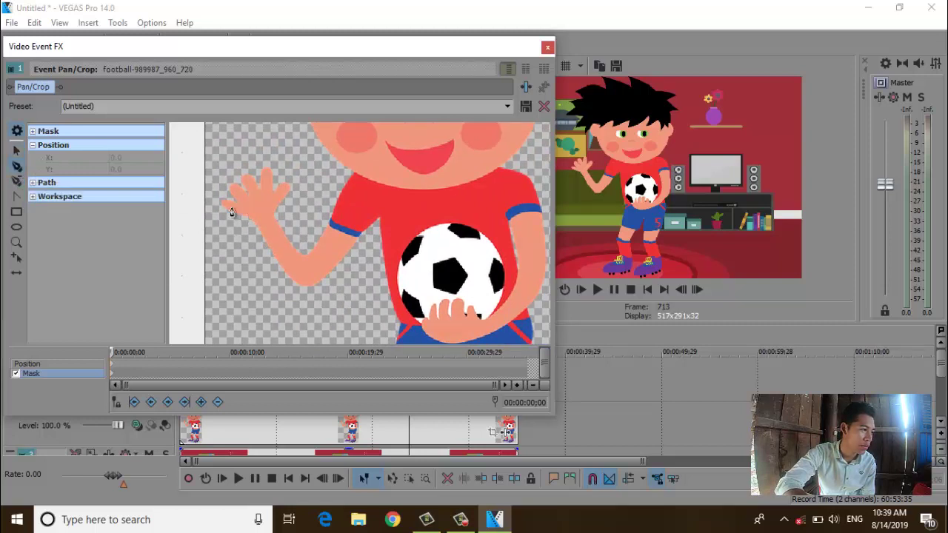
# Step: Draw a closed nine-anchor mask path around the boy's raised hand and forearm, cutting across the arm at the elbow
pyautogui.click(307, 247)
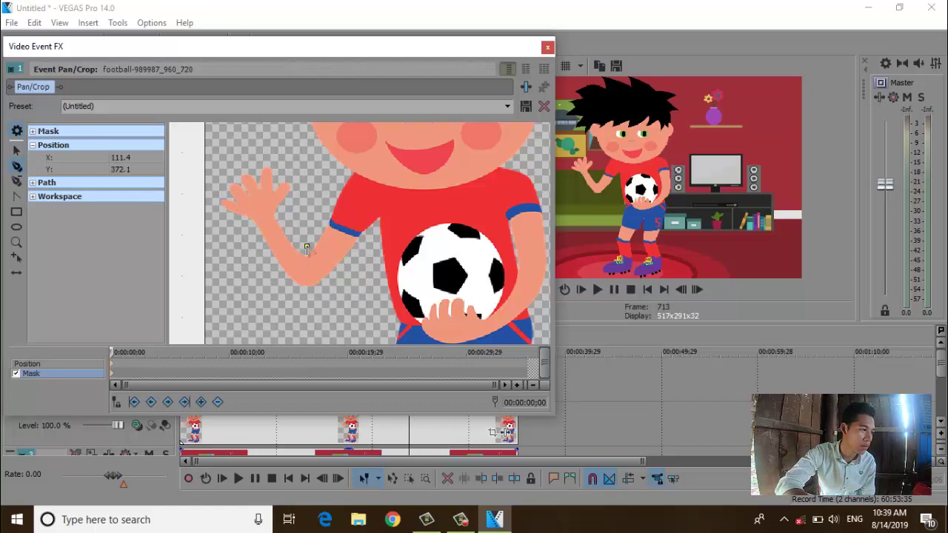
pyautogui.click(309, 295)
pyautogui.click(289, 322)
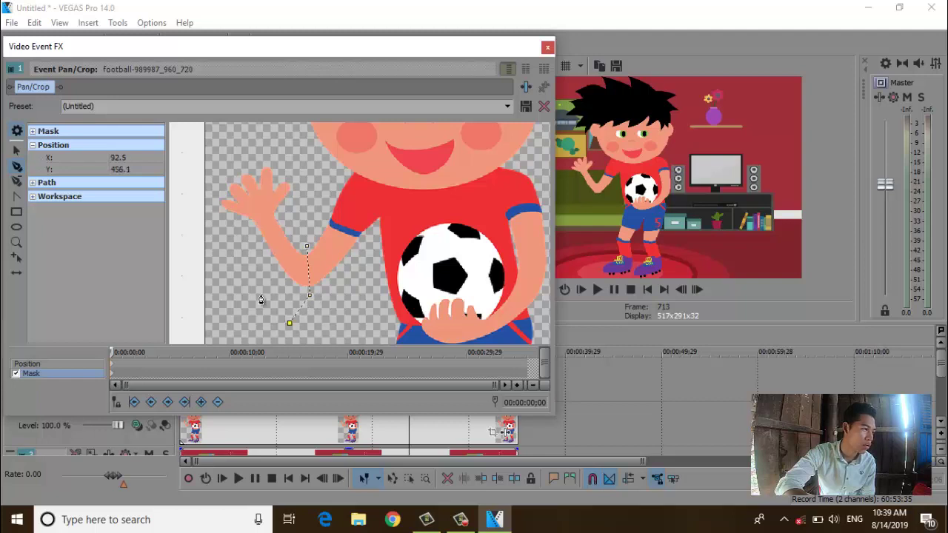
pyautogui.click(234, 270)
pyautogui.click(192, 212)
pyautogui.click(217, 164)
pyautogui.click(252, 146)
pyautogui.click(279, 150)
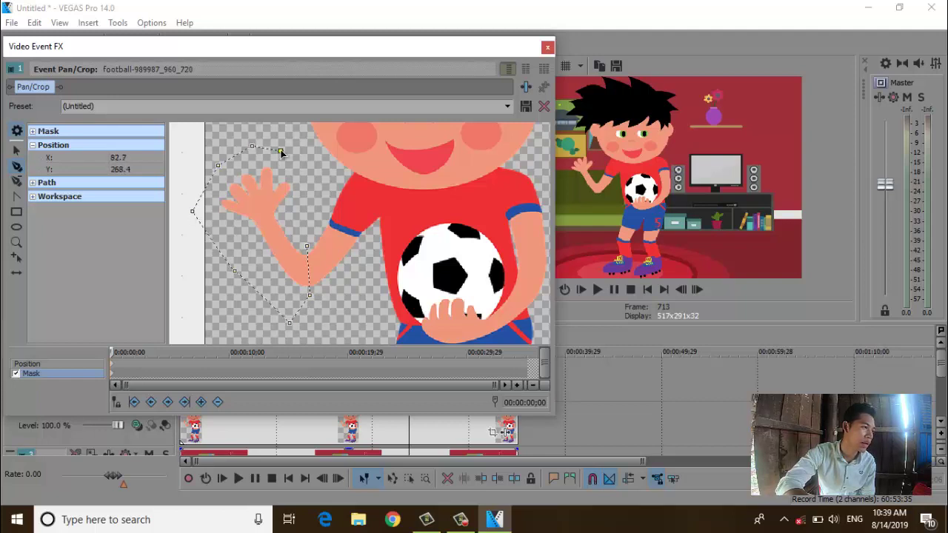
pyautogui.click(302, 169)
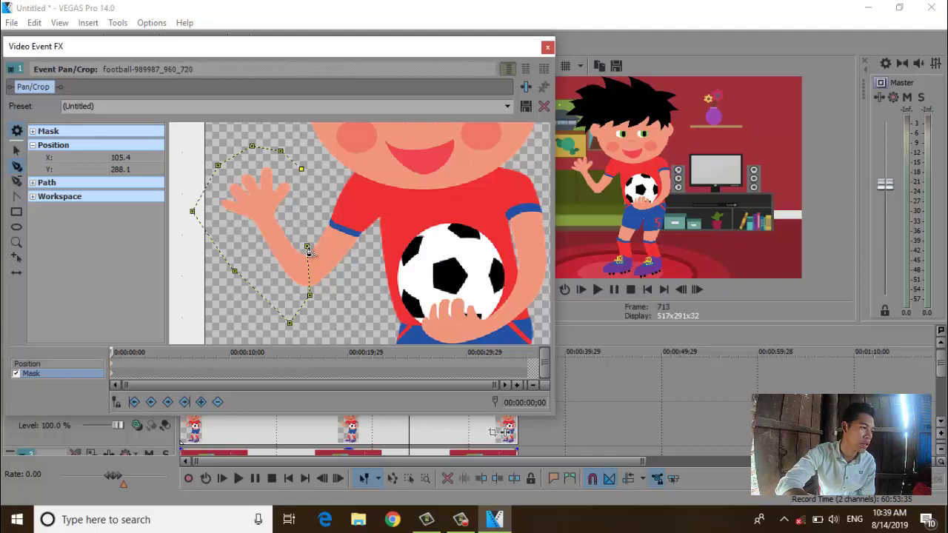
pyautogui.click(307, 247)
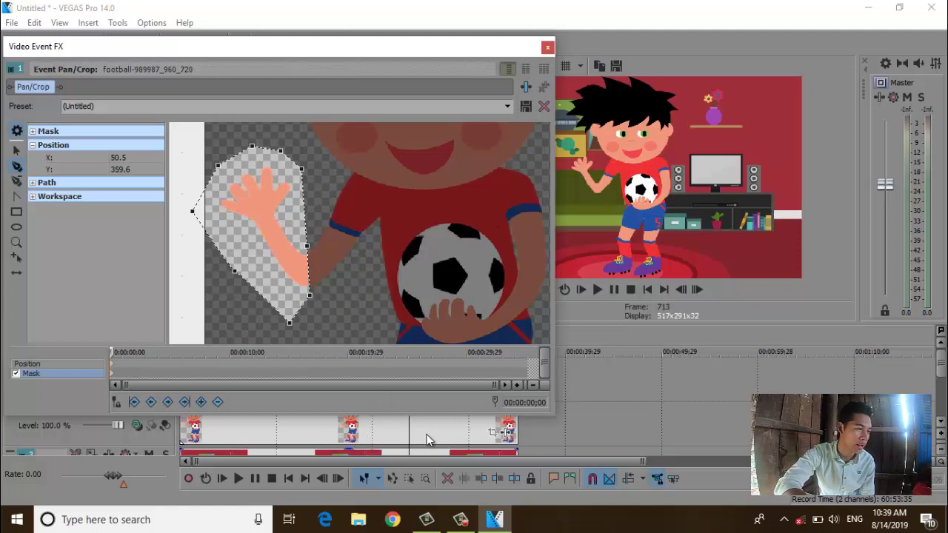
# Step: Shift the masked event along its track to check the cut-out forearm in the preview, and return it to the timeline start
pyautogui.moveTo(428, 440); pyautogui.dragTo(650, 435)
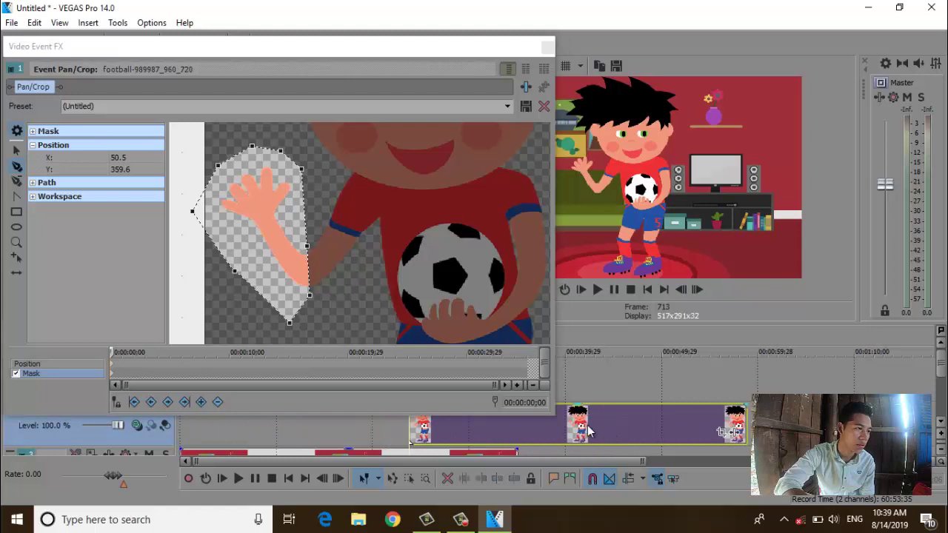
pyautogui.moveTo(588, 432); pyautogui.dragTo(675, 429)
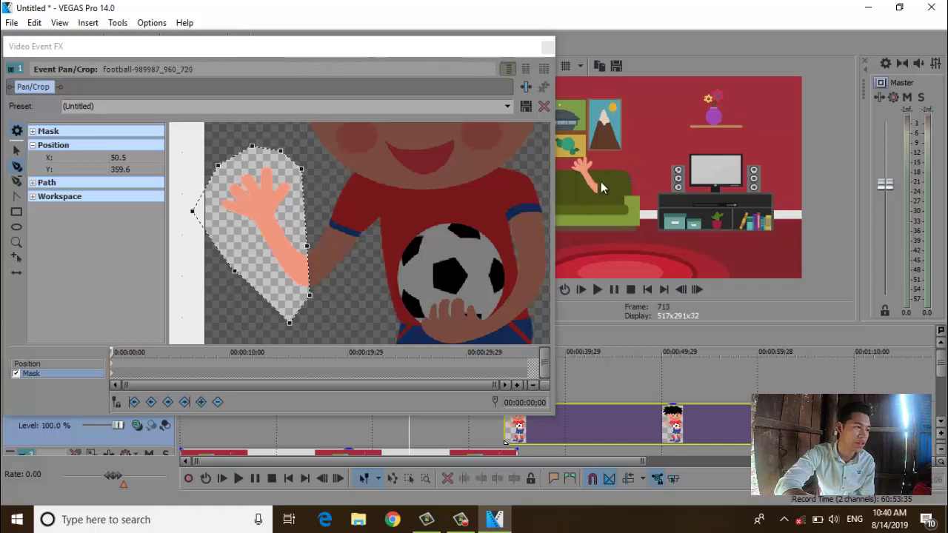
pyautogui.moveTo(619, 418); pyautogui.dragTo(263, 416)
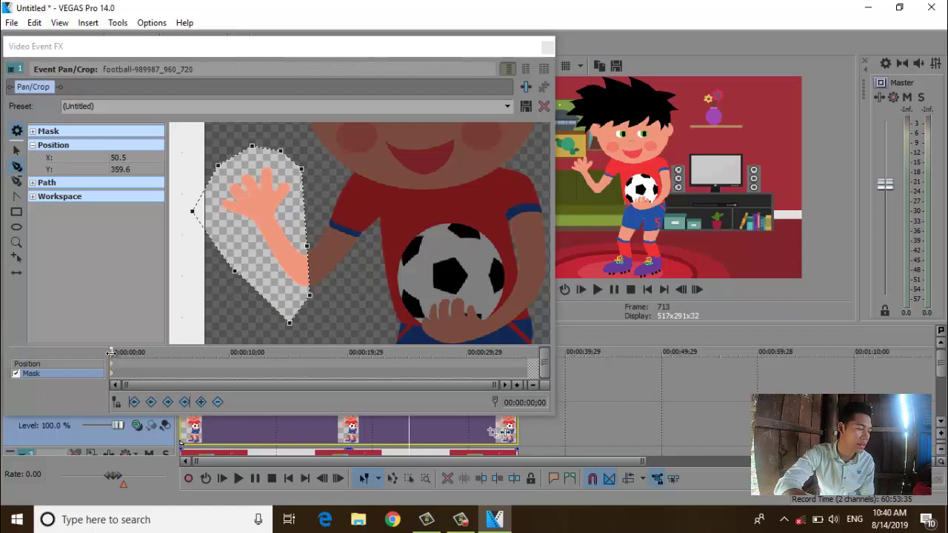
# Step: Switch from the Mask to the Position keyframes and place the keyframe cursor at 00:00:01;07
pyautogui.moveTo(111, 353)
pyautogui.mouseDown()
pyautogui.moveTo(137, 351)
pyautogui.moveTo(122, 350)
pyautogui.mouseUp()
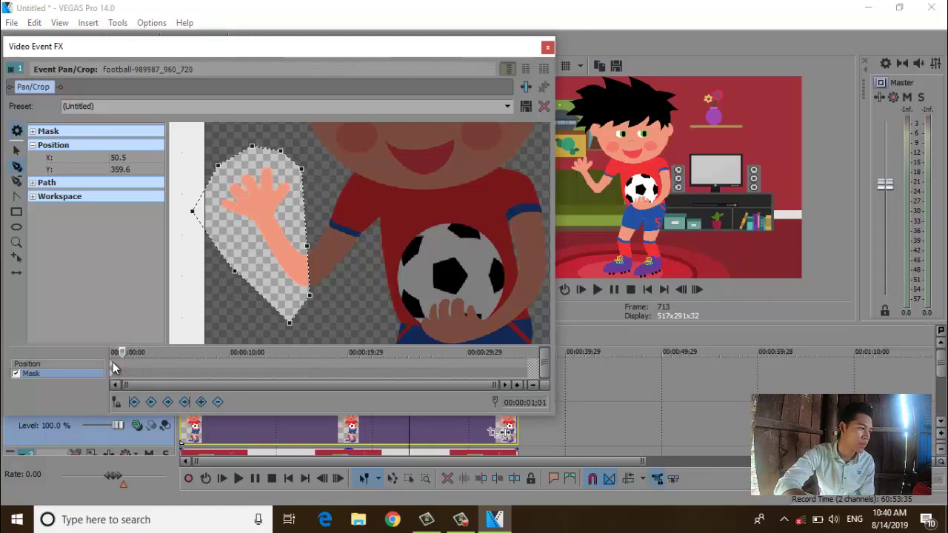
pyautogui.click(110, 364)
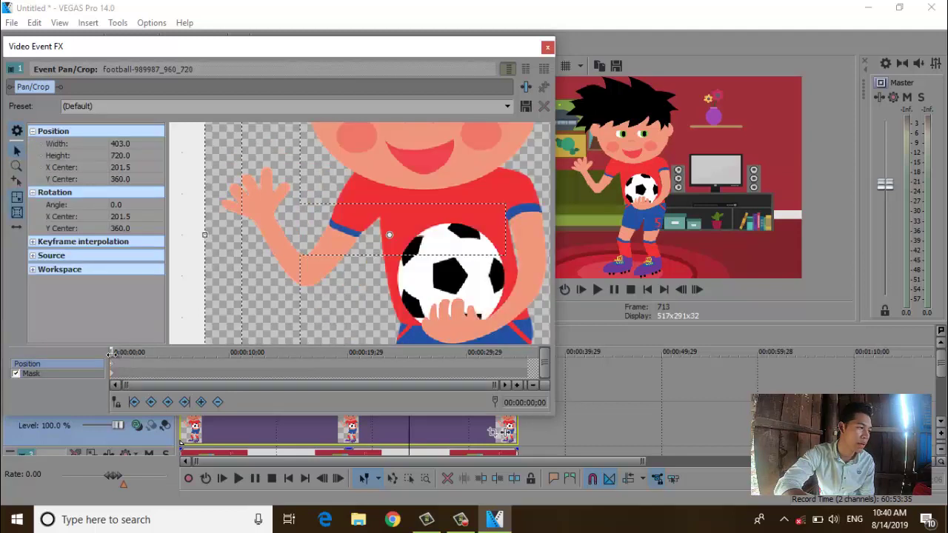
pyautogui.click(131, 352)
pyautogui.moveTo(131, 353)
pyautogui.mouseDown()
pyautogui.moveTo(489, 352)
pyautogui.moveTo(129, 352)
pyautogui.mouseUp()
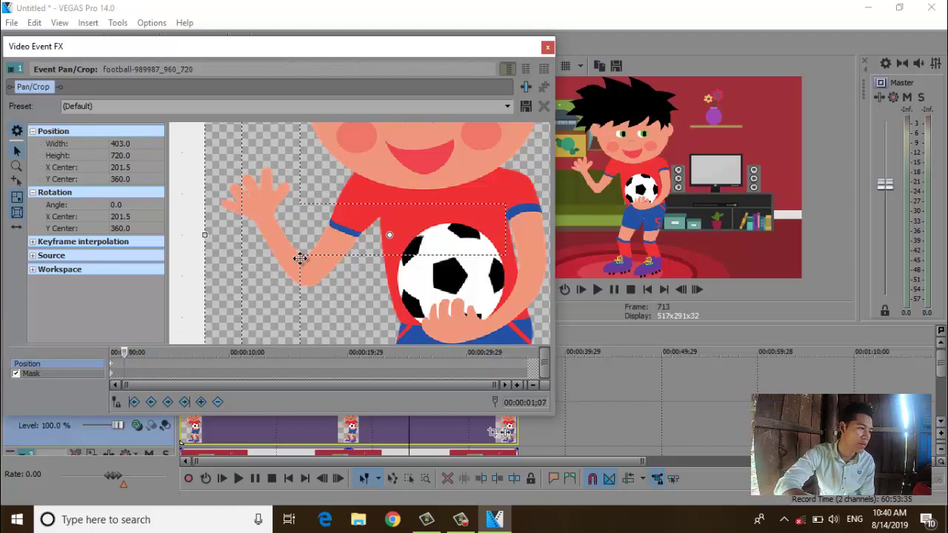
# Step: Rotate the whole pan/crop frame around its centre to about -5 degrees
pyautogui.scroll(-2, 295, 265)
pyautogui.scroll(-4, 295, 265)
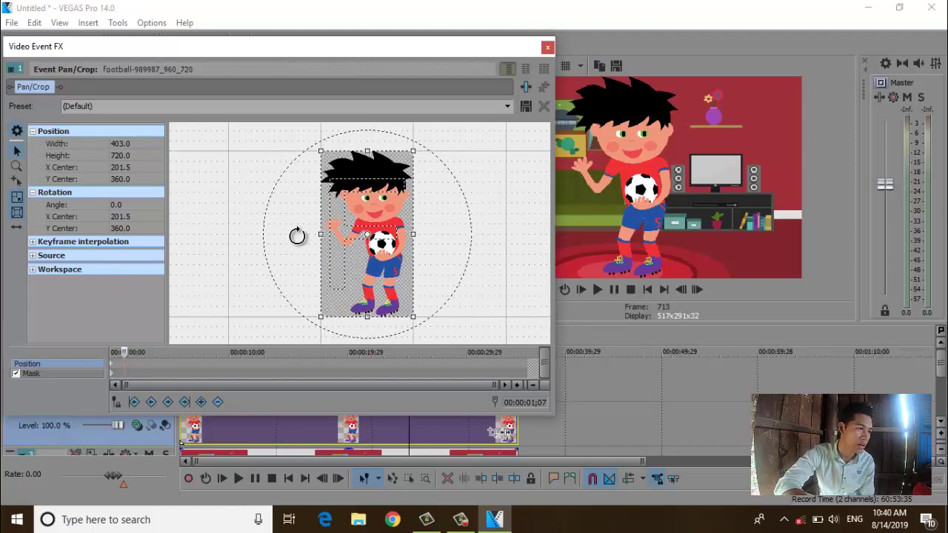
pyautogui.moveTo(296, 236); pyautogui.dragTo(302, 242)
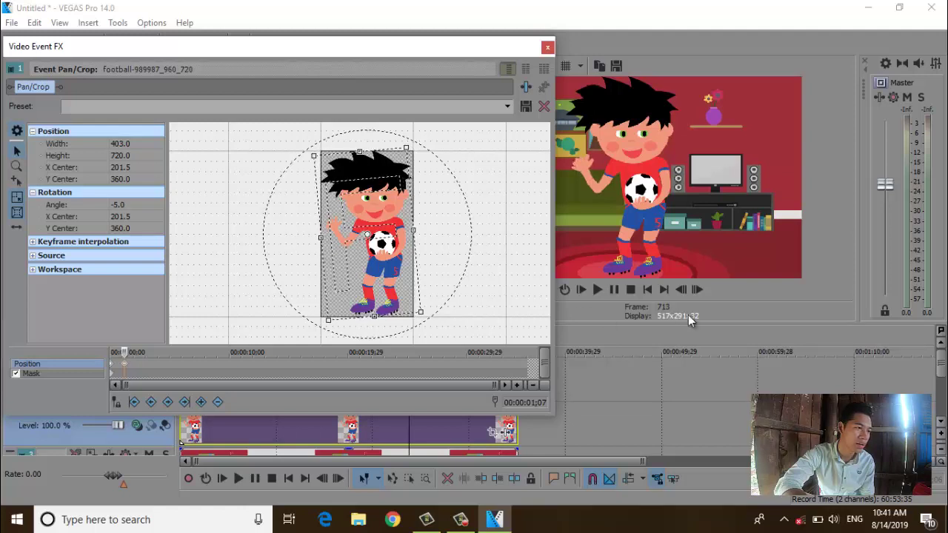
# Step: Enlarge the video preview, try rotating the frame to about -45.5 degrees and undo the extra rotation
pyautogui.moveTo(664, 335); pyautogui.dragTo(641, 377)
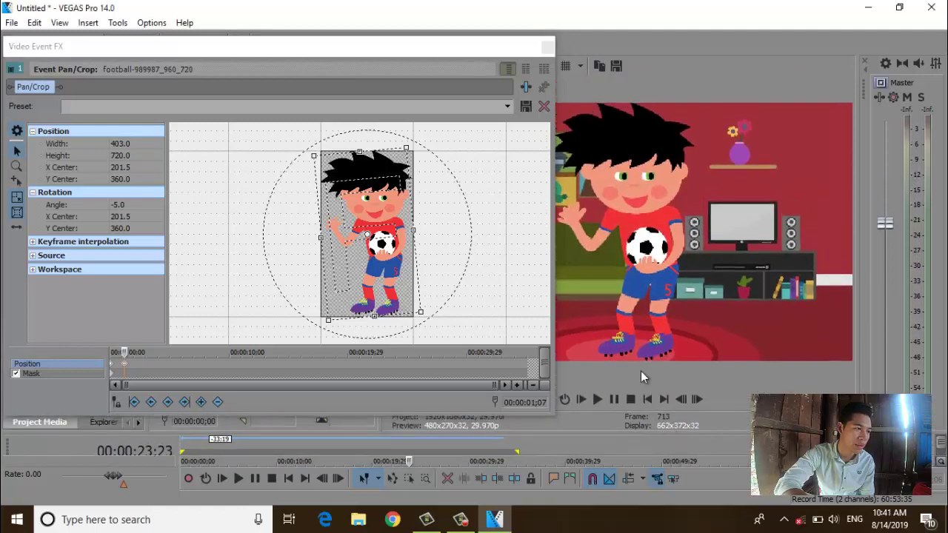
pyautogui.click(302, 235)
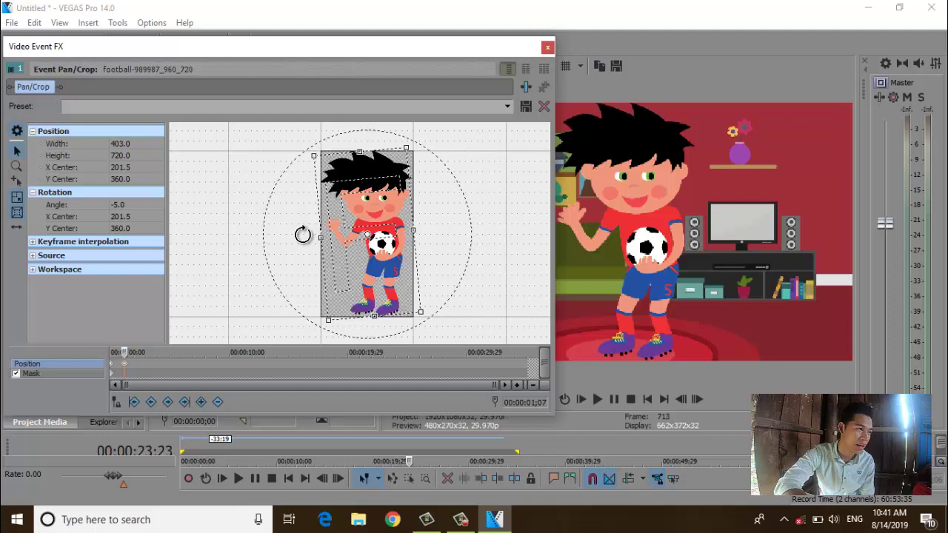
pyautogui.moveTo(302, 235); pyautogui.dragTo(301, 257)
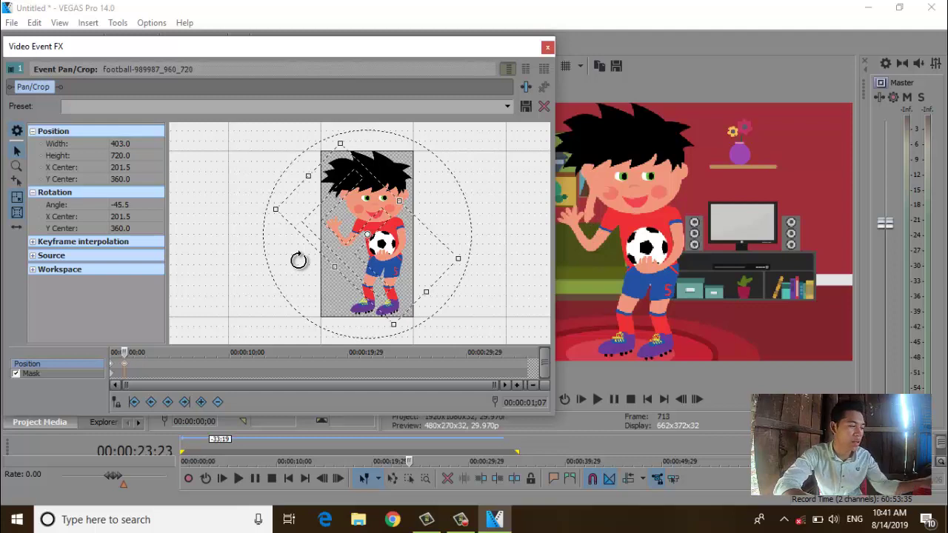
pyautogui.hotkey('ctrl', 'z')
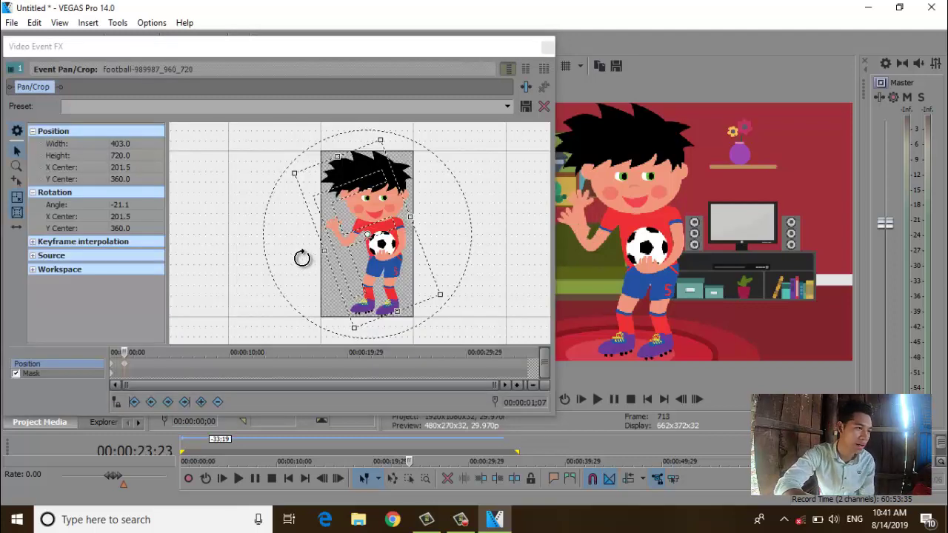
pyautogui.hotkey('ctrl', 'z')
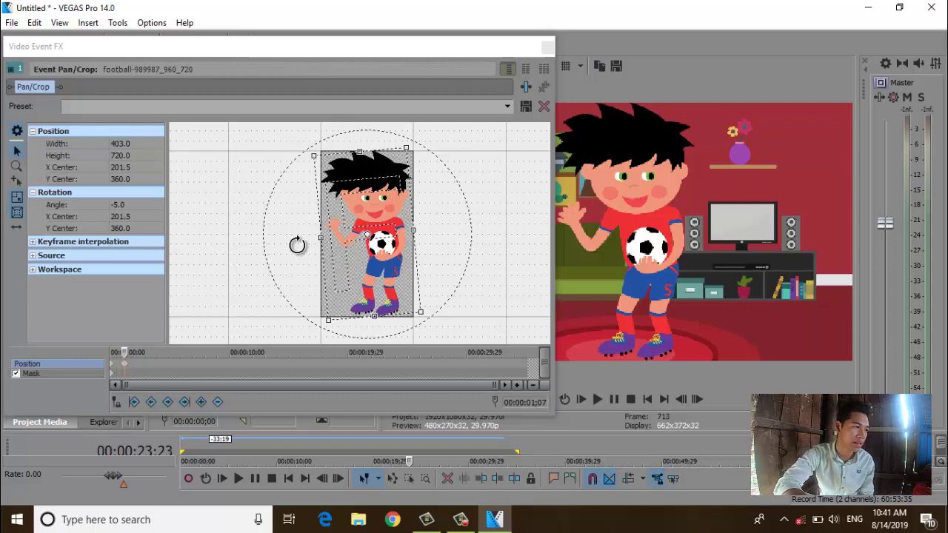
# Step: Try rotating the frame to about 21.2 and -8.7 degrees, and delete the Position keyframe at 00:00:01;07
pyautogui.moveTo(296, 245); pyautogui.dragTo(296, 249)
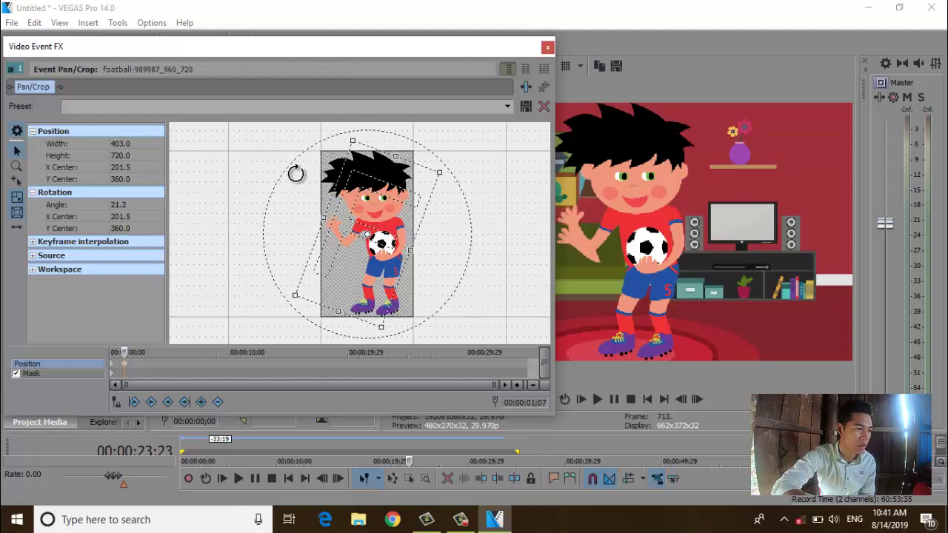
pyautogui.moveTo(297, 182); pyautogui.dragTo(304, 223)
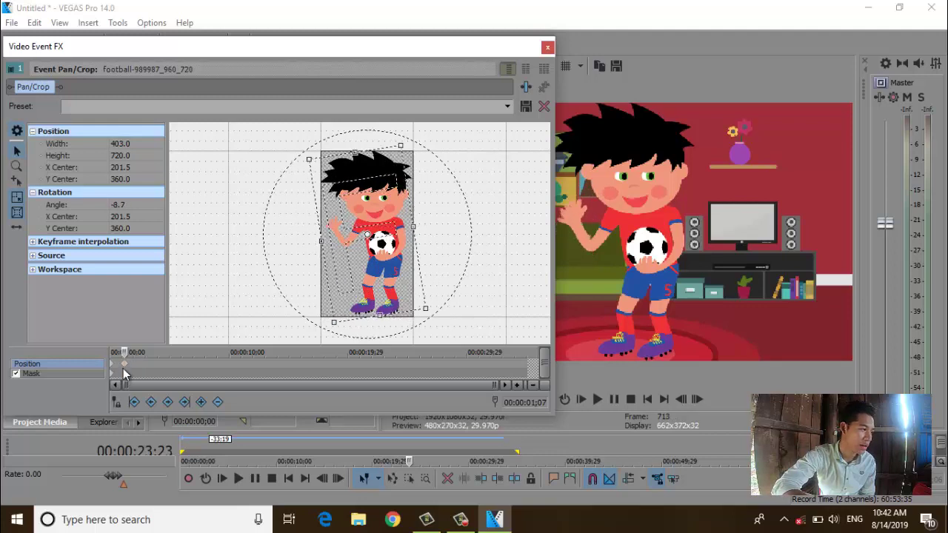
pyautogui.rightClick(125, 370)
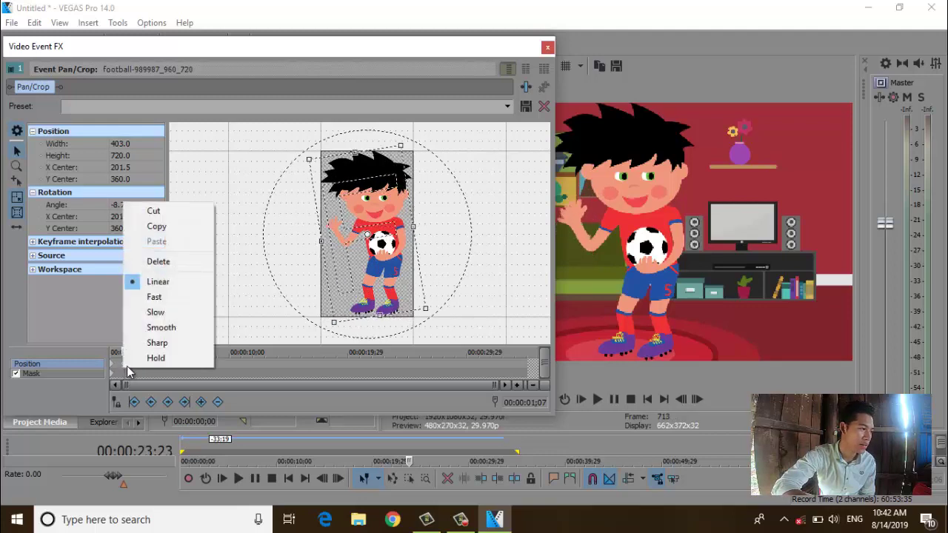
pyautogui.click(153, 262)
# Step: At 00:00:01;22, allow movement in both directions and place the rotation centre on the boy's elbow, about X 107.5, Y 399.8
pyautogui.scroll(6, 352, 249)
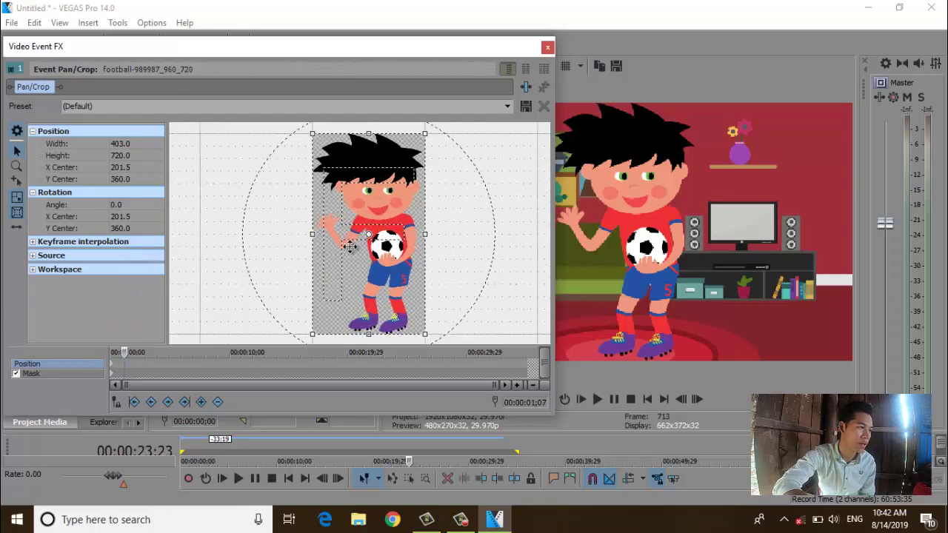
pyautogui.scroll(4, 354, 265)
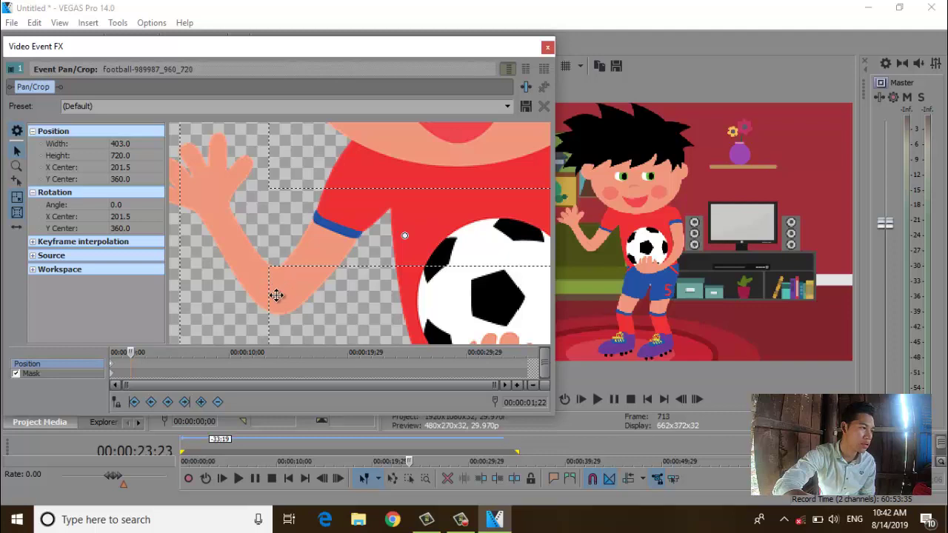
pyautogui.moveTo(404, 236); pyautogui.dragTo(385, 287)
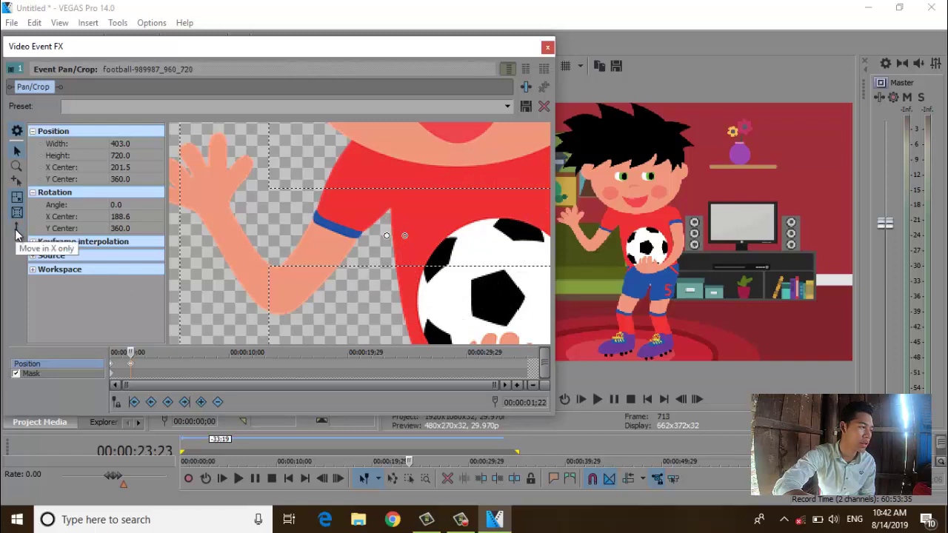
pyautogui.click(17, 229)
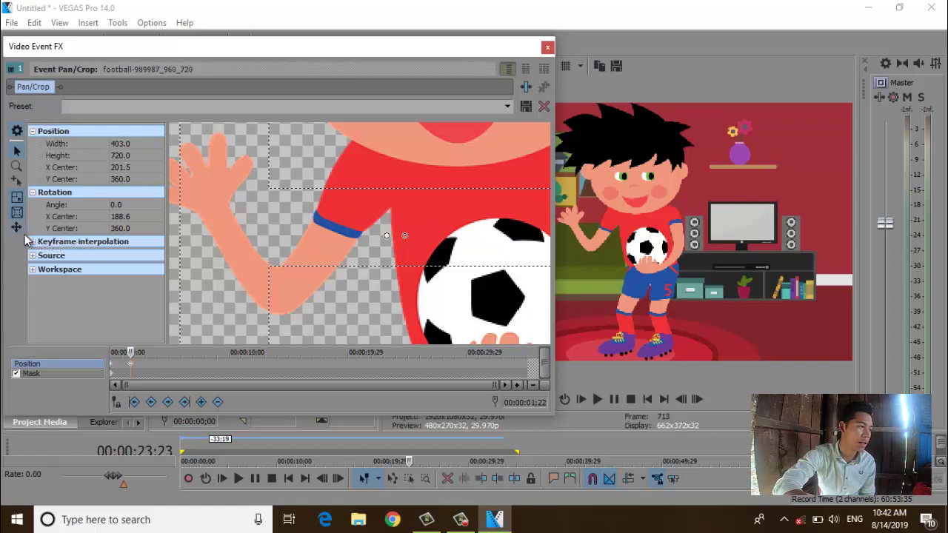
pyautogui.click(17, 229)
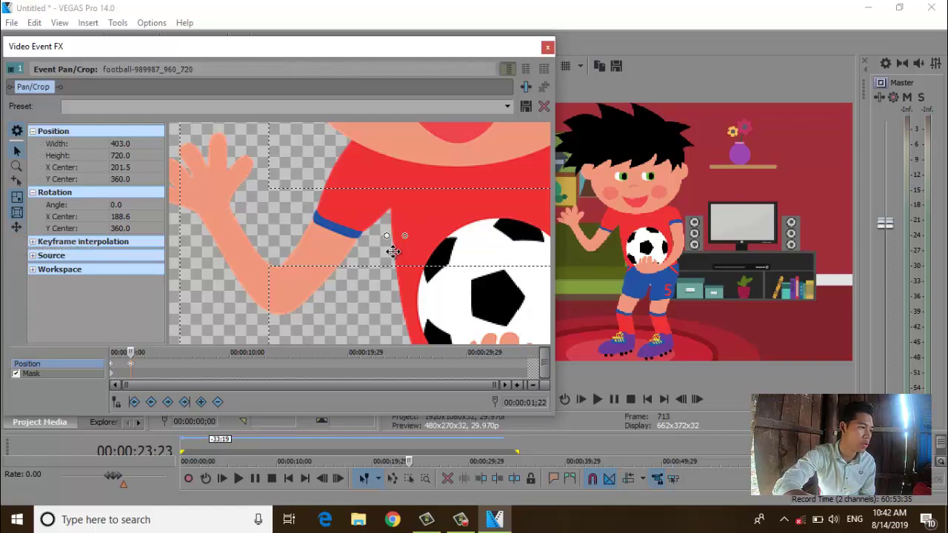
pyautogui.moveTo(404, 235); pyautogui.dragTo(425, 236)
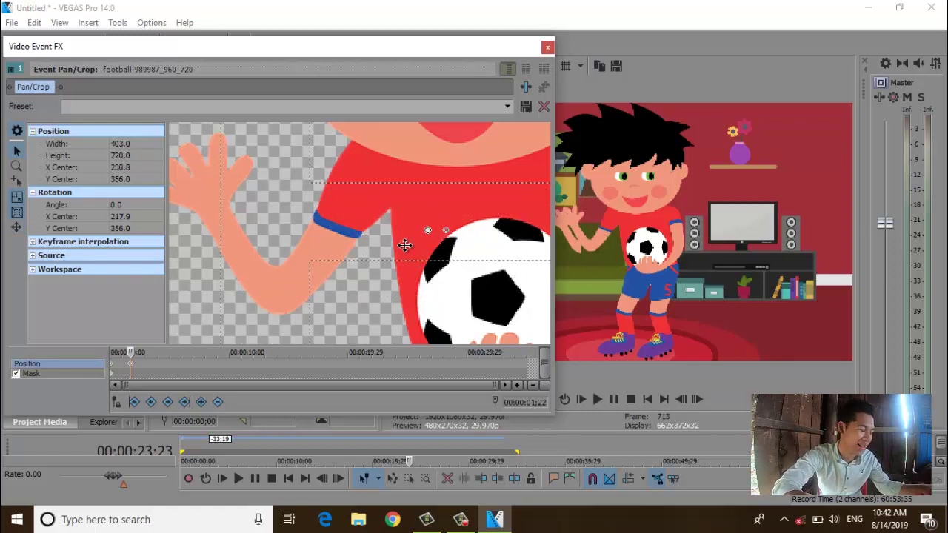
pyautogui.hotkey('ctrl', 'z')
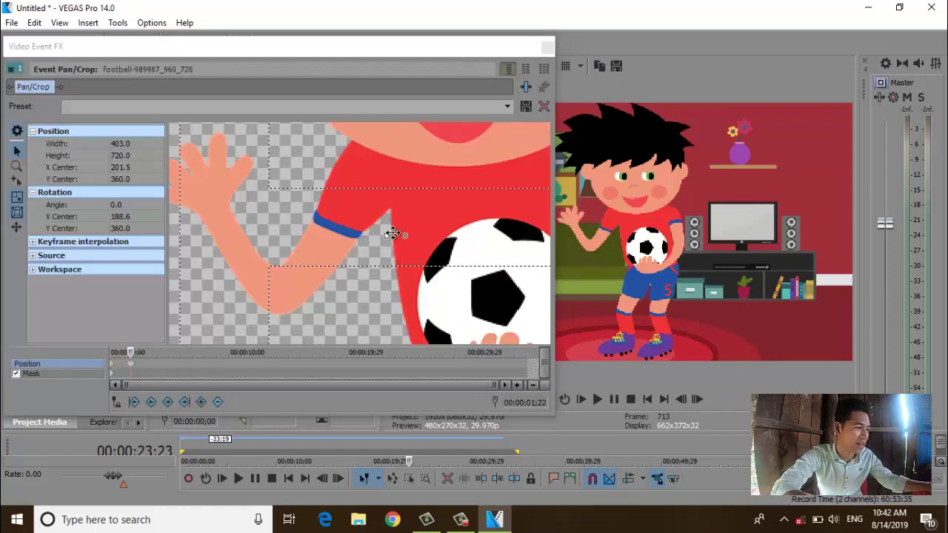
pyautogui.moveTo(387, 236); pyautogui.dragTo(273, 291)
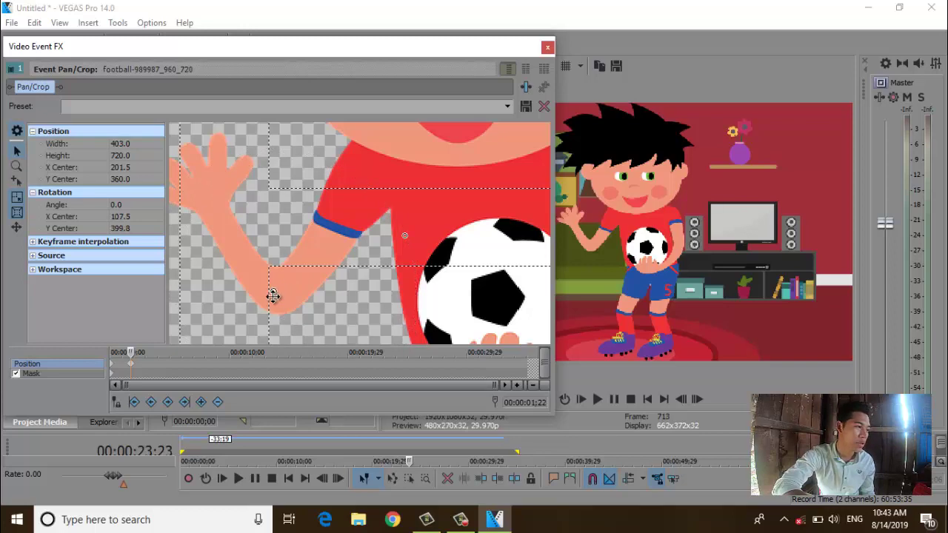
# Step: Rotate the frame around the elbow to about 97.1 degrees at 00:00:01;22 so the masked forearm swings down
pyautogui.scroll(-5, 285, 297)
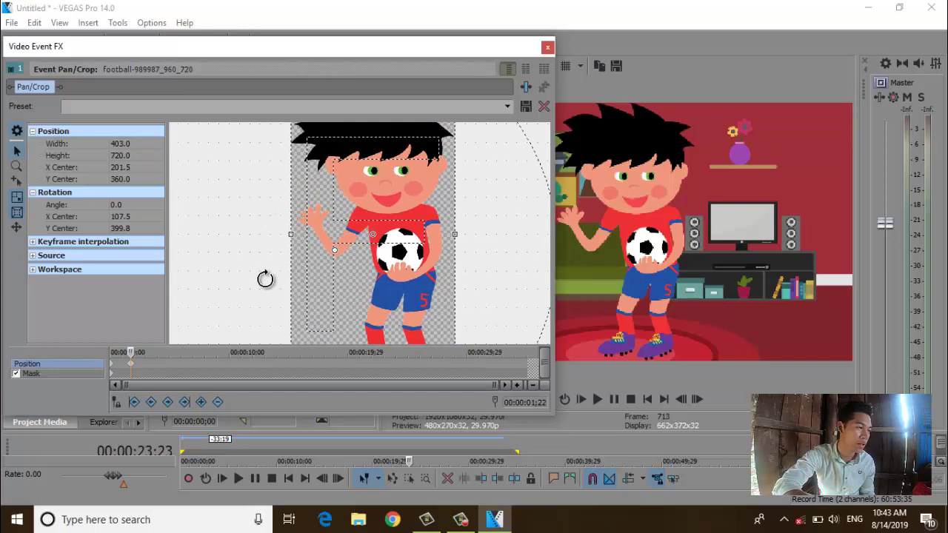
pyautogui.moveTo(266, 277); pyautogui.dragTo(279, 188)
pyautogui.moveTo(365, 50); pyautogui.dragTo(305, 45)
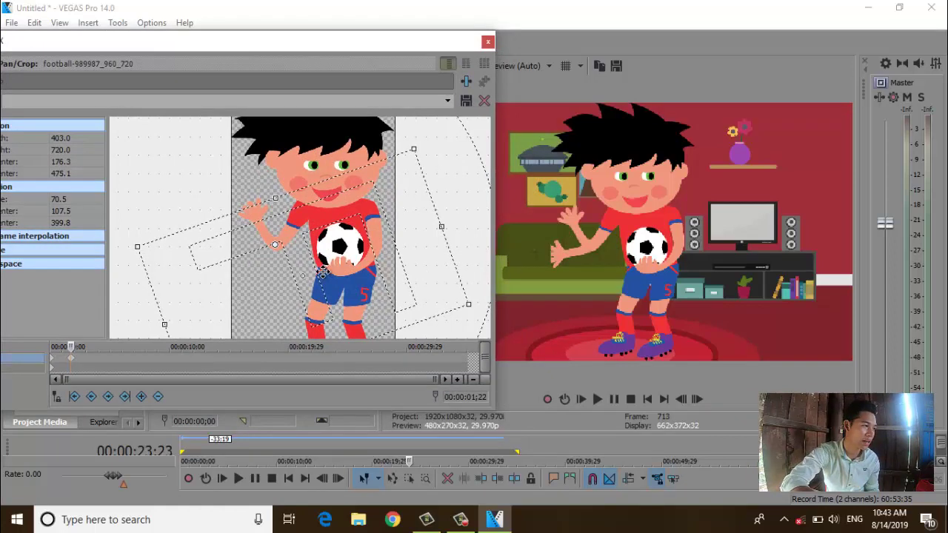
pyautogui.moveTo(193, 290); pyautogui.dragTo(190, 263)
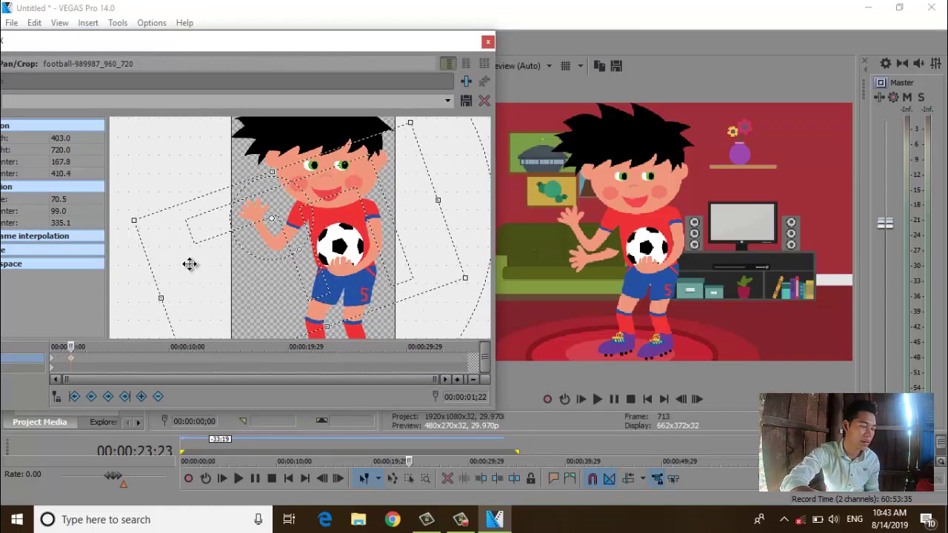
pyautogui.hotkey('ctrl', 'z')
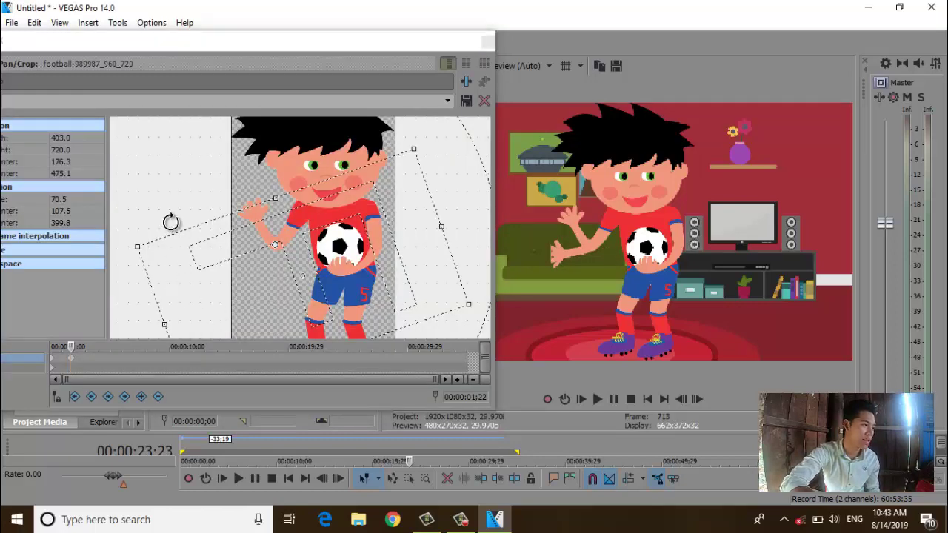
pyautogui.moveTo(170, 220); pyautogui.dragTo(187, 173)
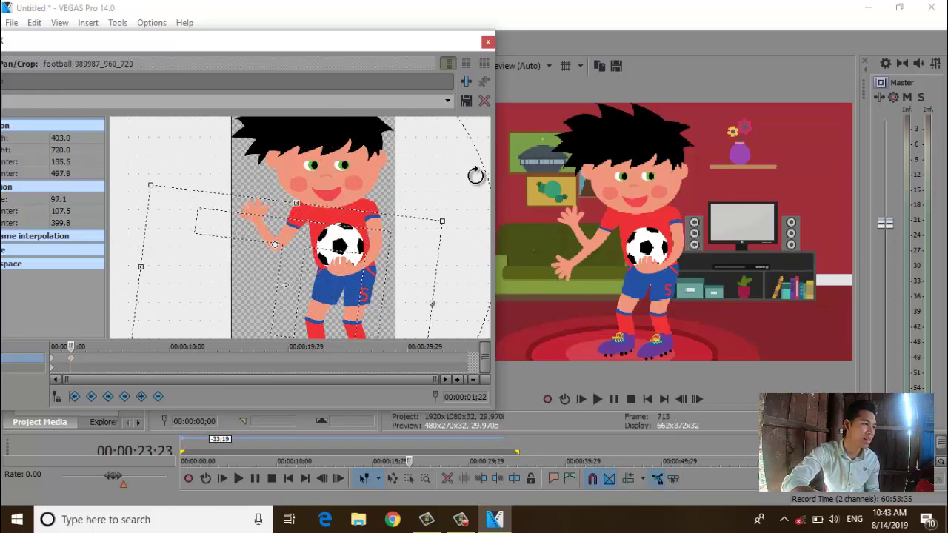
pyautogui.moveTo(433, 40); pyautogui.dragTo(523, 43)
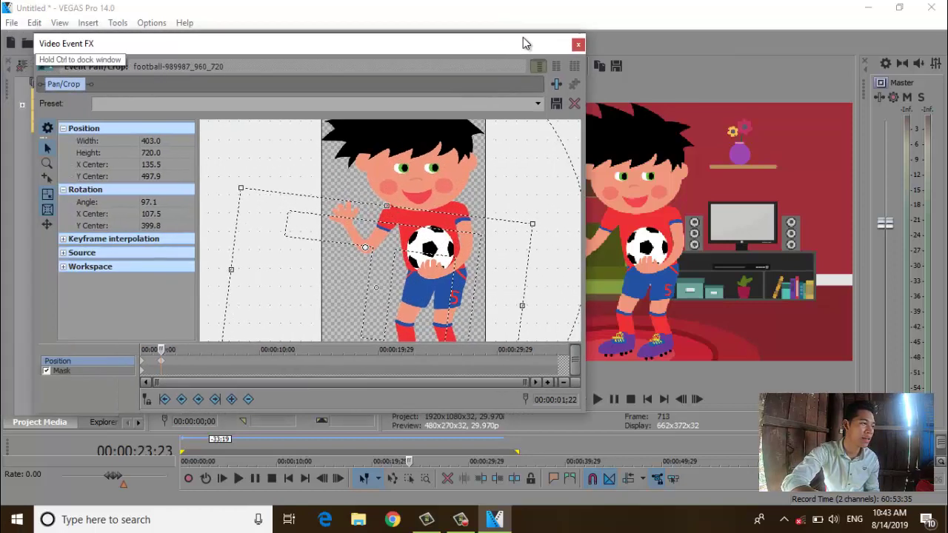
# Step: Try the 16:9 Widescreen TV aspect ratio preset and rotate the frame to about -8.9 degrees
pyautogui.click(538, 105)
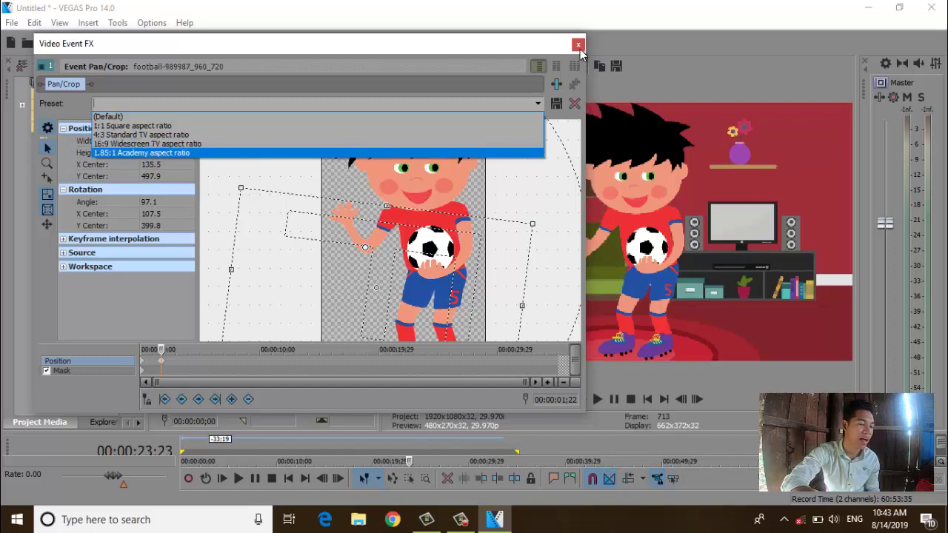
pyautogui.click(283, 143)
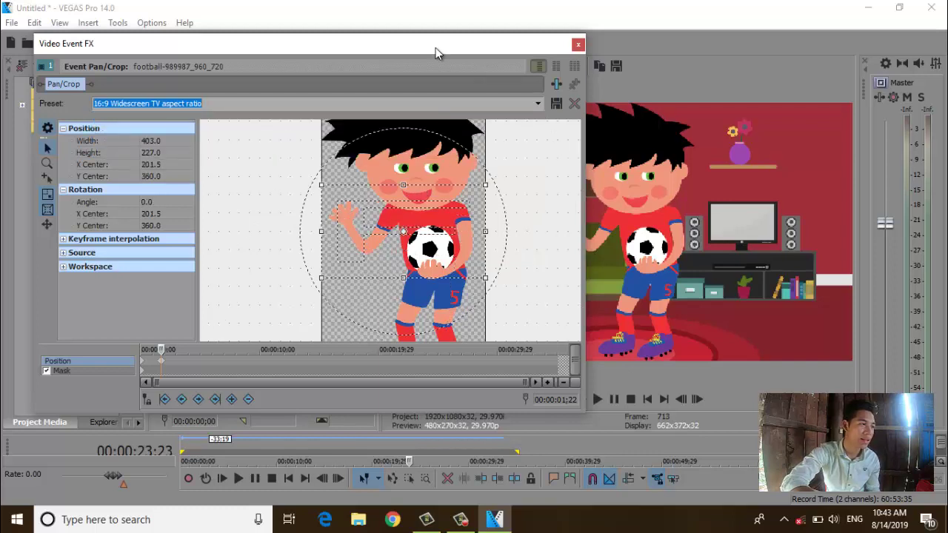
pyautogui.moveTo(435, 53); pyautogui.dragTo(345, 21)
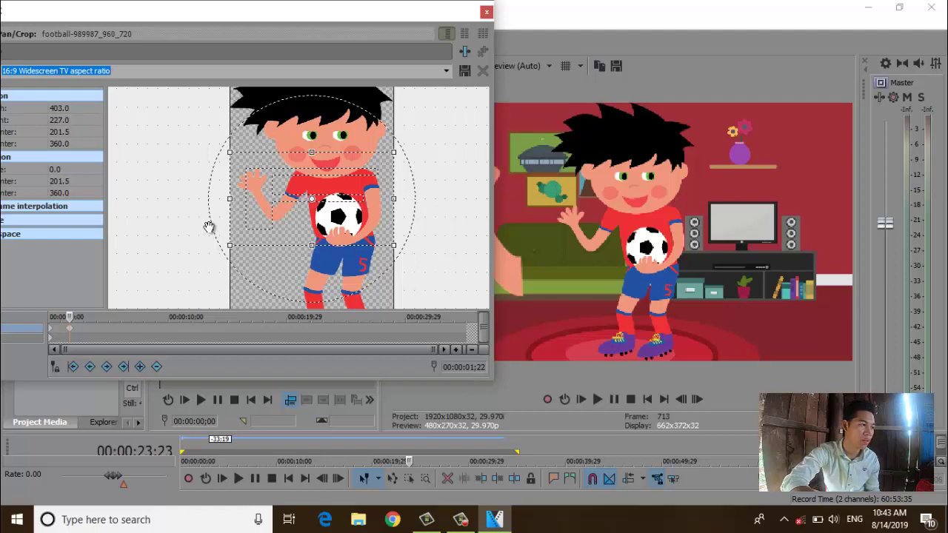
pyautogui.moveTo(219, 216); pyautogui.dragTo(229, 227)
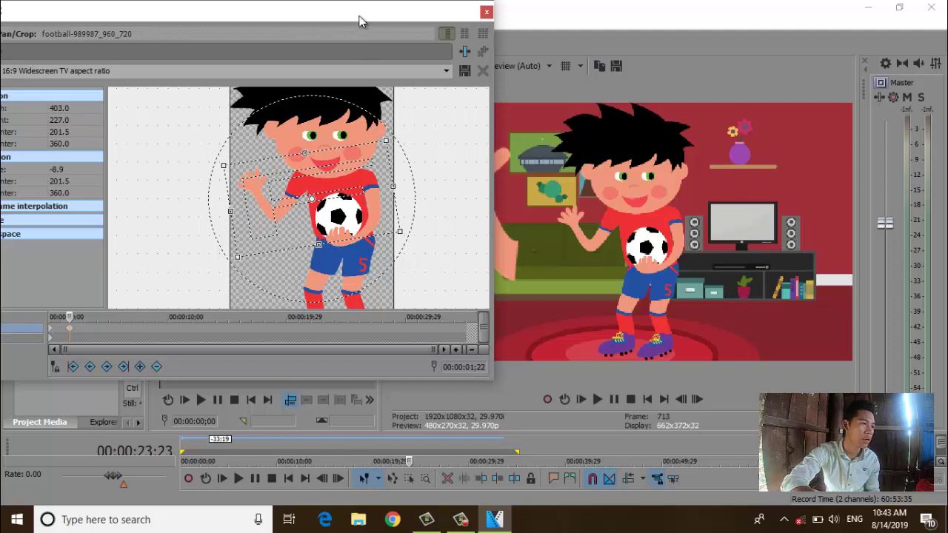
pyautogui.moveTo(358, 20); pyautogui.dragTo(281, 35)
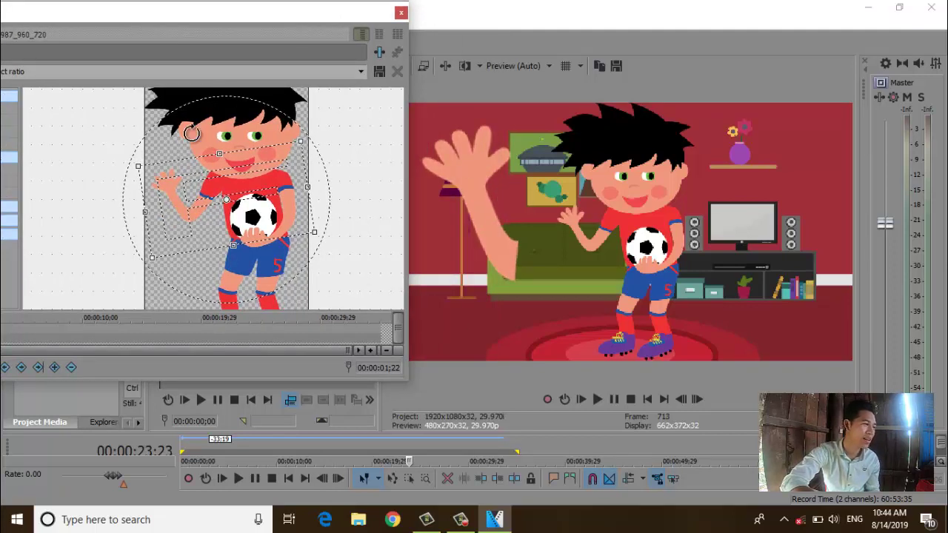
# Step: Reset the frame's pan and crop to the (Default) preset at 00:00:01;22
pyautogui.click(361, 71)
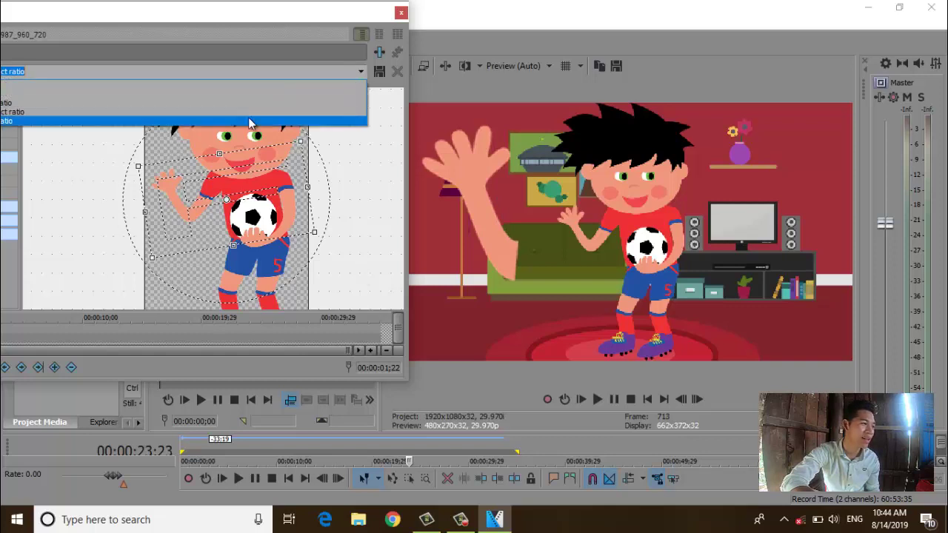
pyautogui.click(303, 17)
pyautogui.moveTo(311, 16); pyautogui.dragTo(441, 61)
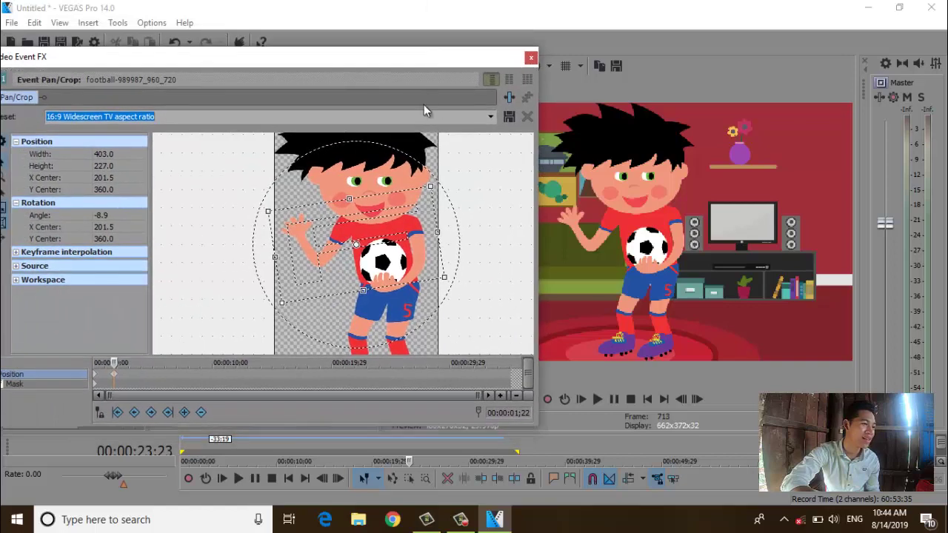
pyautogui.click(490, 117)
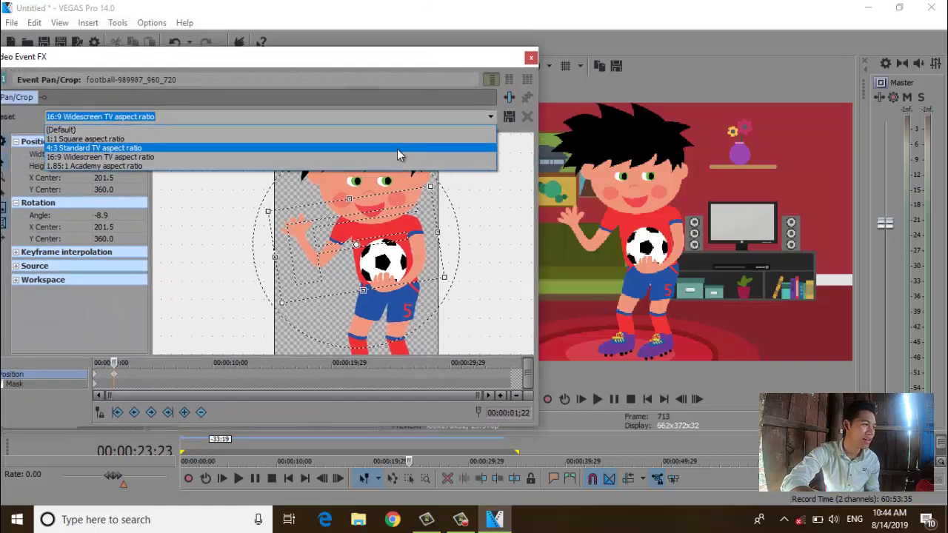
pyautogui.click(508, 67)
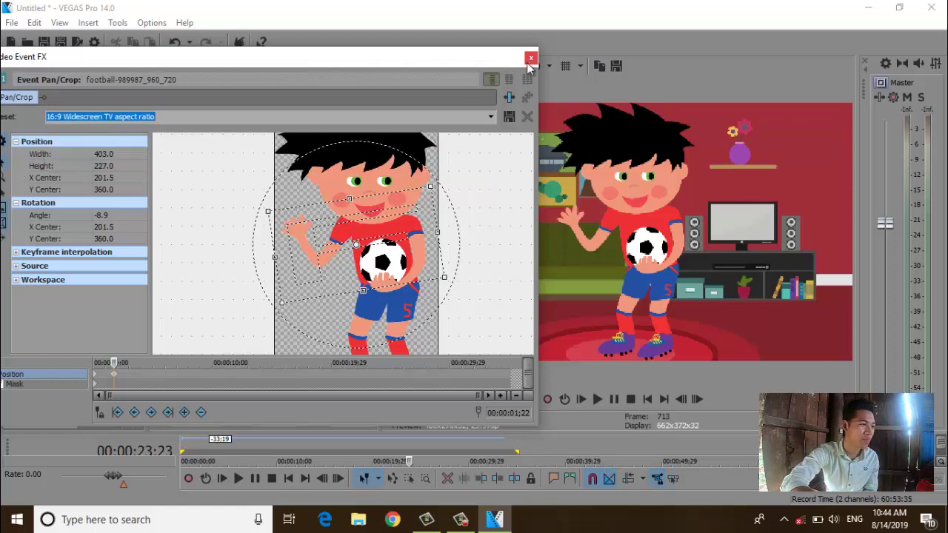
pyautogui.click(490, 117)
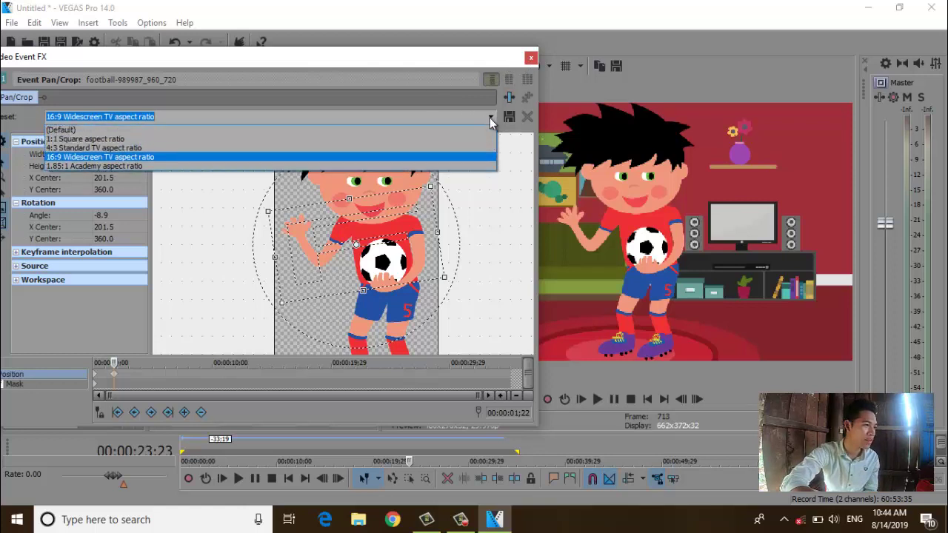
pyautogui.click(419, 128)
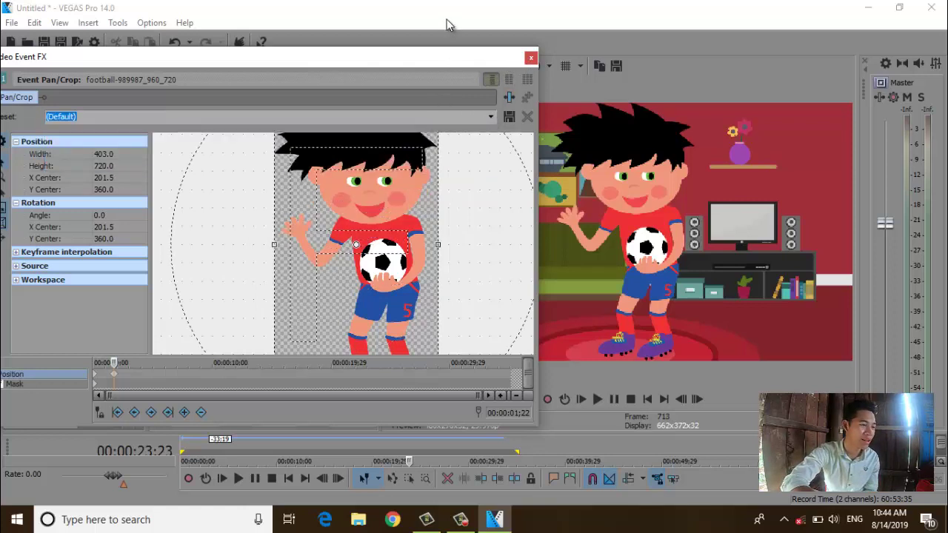
# Step: Delete the Position keyframe at 00:00:01;22
pyautogui.moveTo(450, 60); pyautogui.dragTo(479, 16)
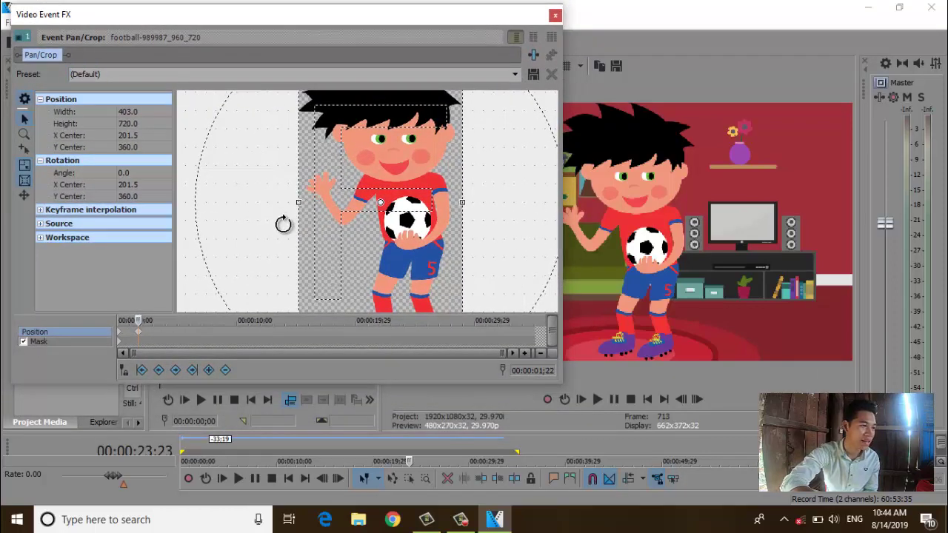
pyautogui.moveTo(282, 218)
pyautogui.mouseDown()
pyautogui.moveTo(292, 244)
pyautogui.moveTo(269, 192)
pyautogui.moveTo(295, 221)
pyautogui.mouseUp()
pyautogui.moveTo(376, 23); pyautogui.dragTo(356, 24)
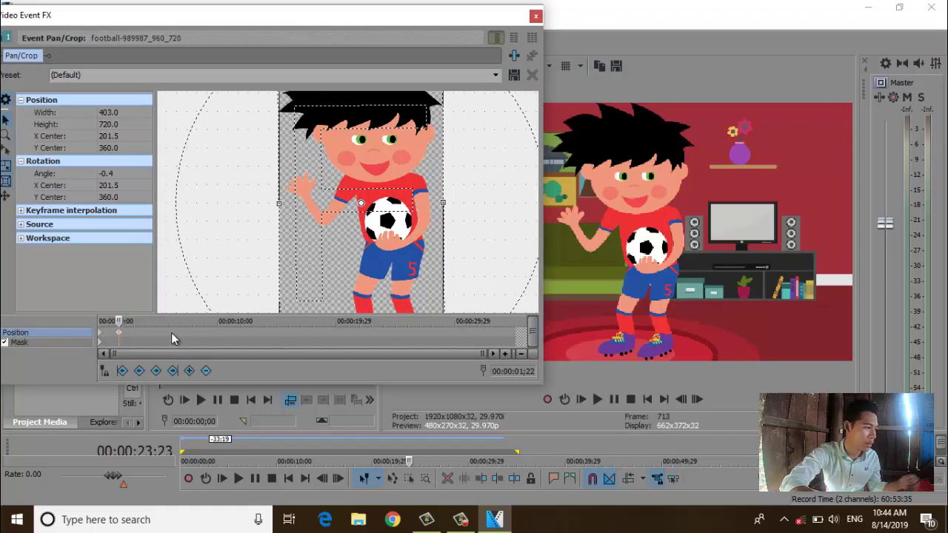
pyautogui.rightClick(120, 334)
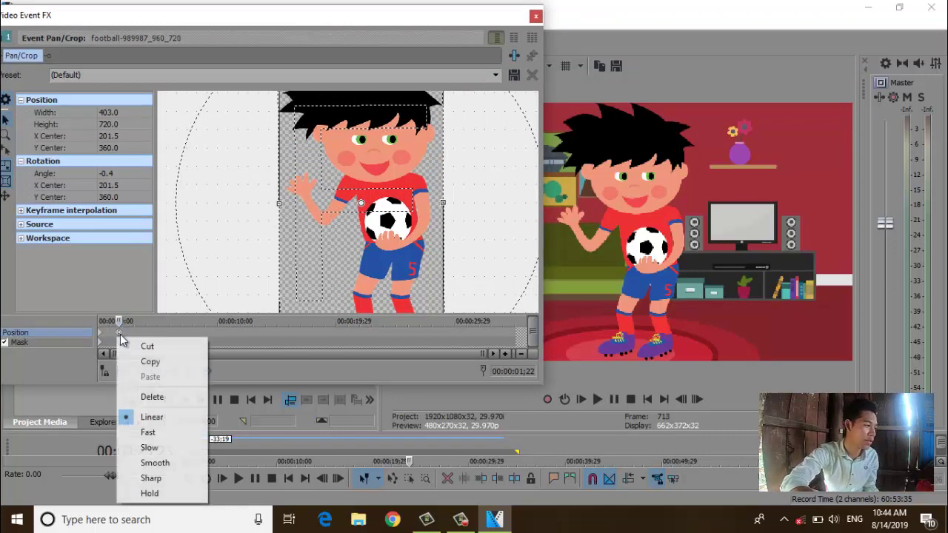
pyautogui.click(152, 397)
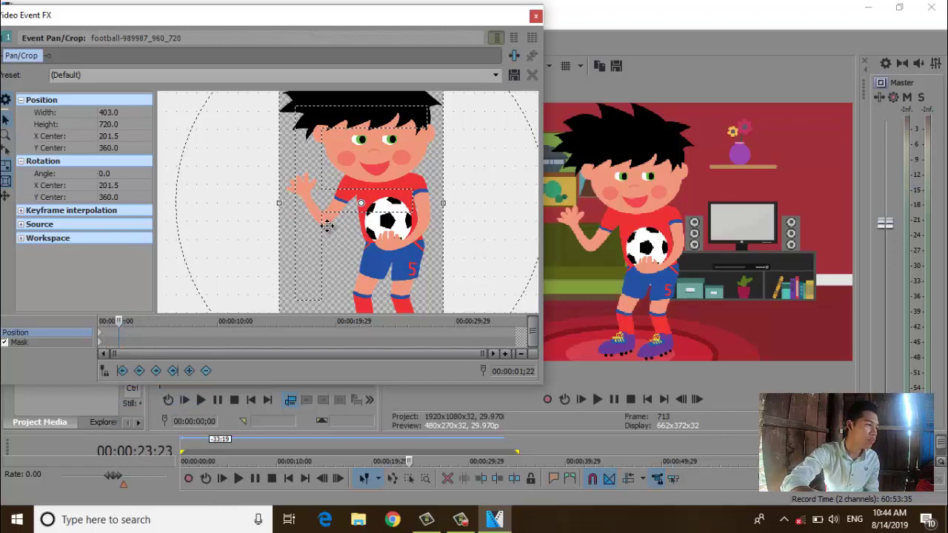
# Step: At 00:00:01;22, place the rotation centre on the boy's elbow, about X 111.6, Y 400.1, and rotate the frame to about 15 degrees
pyautogui.scroll(5, 328, 219)
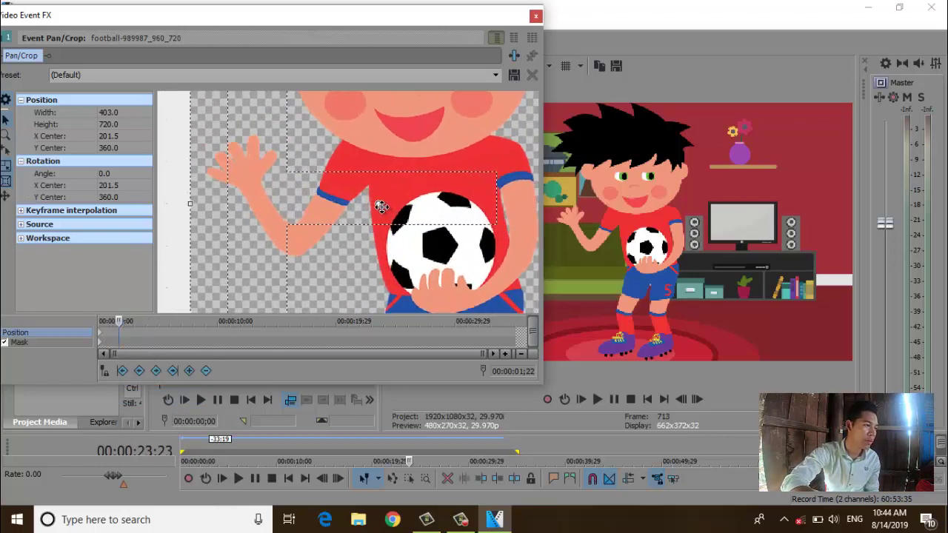
pyautogui.moveTo(374, 204); pyautogui.dragTo(293, 243)
pyautogui.scroll(-5, 193, 213)
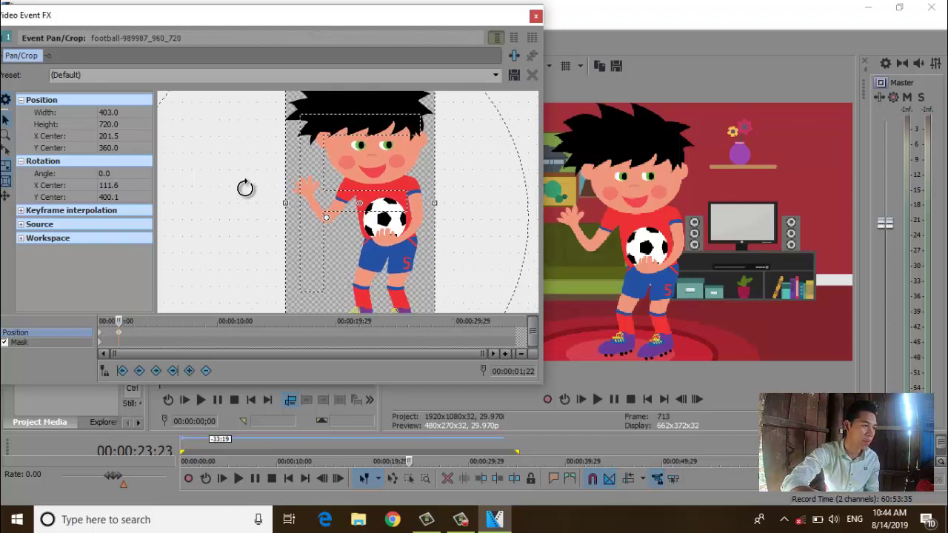
pyautogui.moveTo(245, 188); pyautogui.dragTo(251, 165)
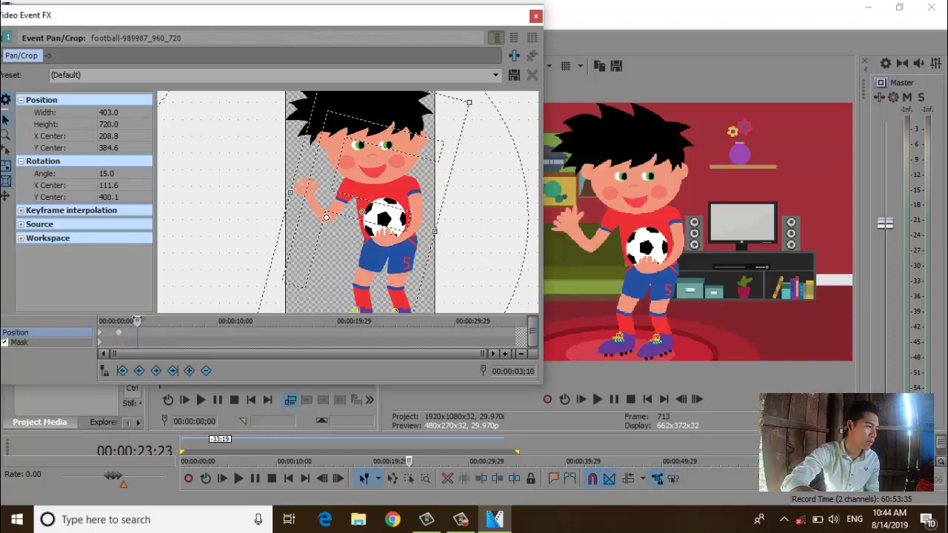
# Step: Rotate the frame to about -0.7 degrees at 00:00:03;10 and about -13.3 degrees at 00:00:04;15
pyautogui.moveTo(270, 177); pyautogui.dragTo(260, 193)
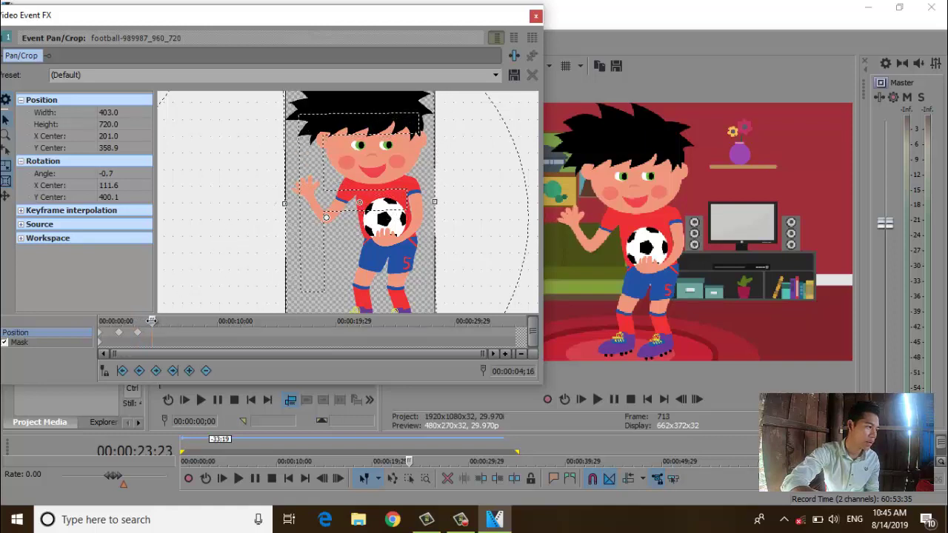
pyautogui.click(151, 321)
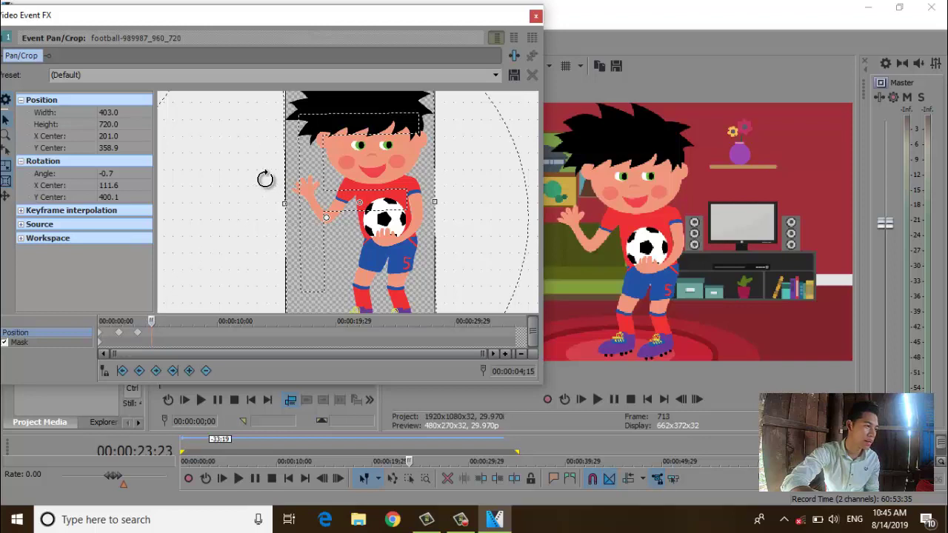
pyautogui.moveTo(265, 179); pyautogui.dragTo(256, 193)
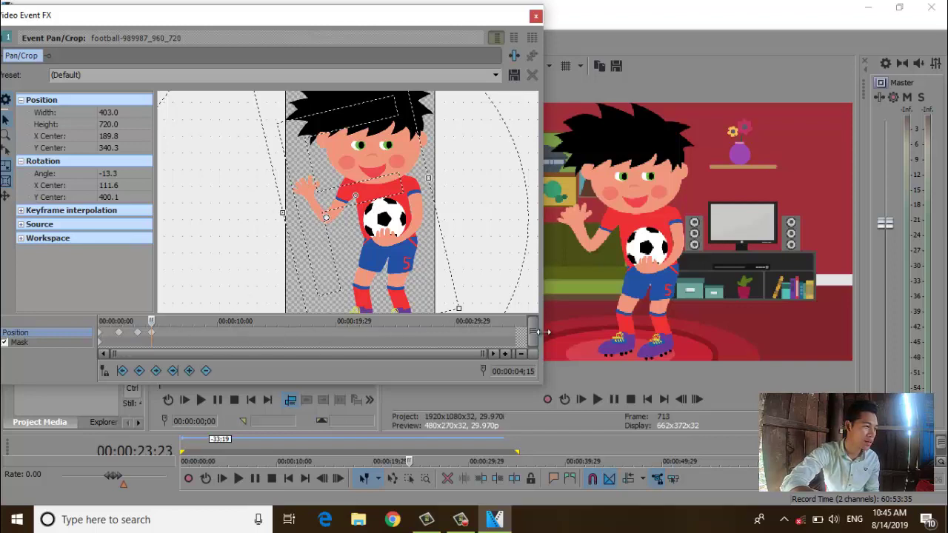
# Step: Copy the Position keyframe at 00:00:04;15
pyautogui.moveTo(170, 321); pyautogui.dragTo(524, 323)
pyautogui.click(224, 321)
pyautogui.rightClick(153, 333)
pyautogui.click(167, 360)
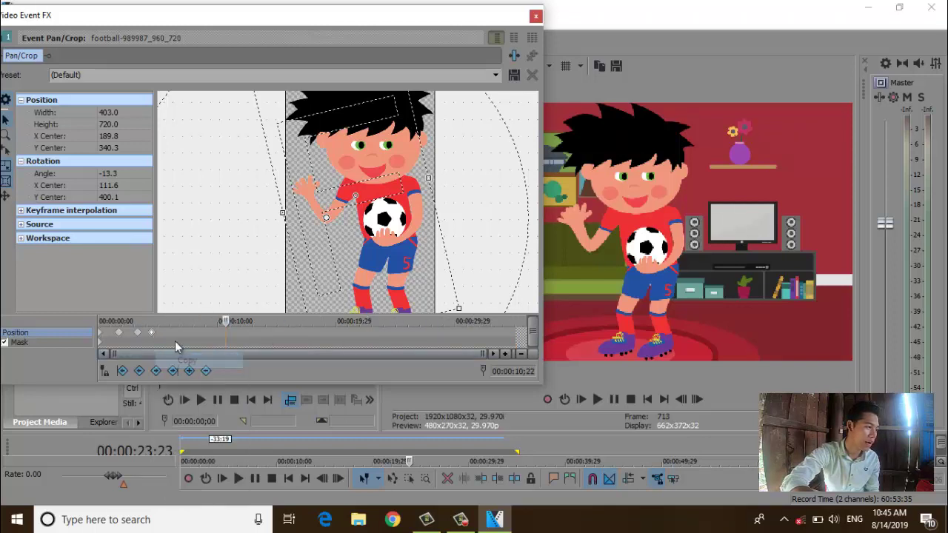
# Step: Copy the Position keyframe at 00:00:01;22 and paste it at 00:00:06;03
pyautogui.click(172, 338)
pyautogui.rightClick(171, 338)
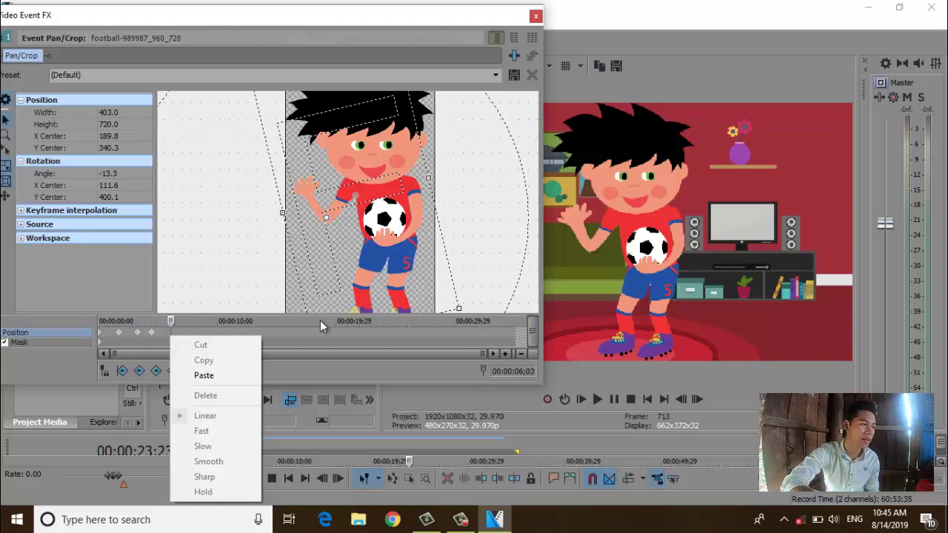
pyautogui.press('Escape')
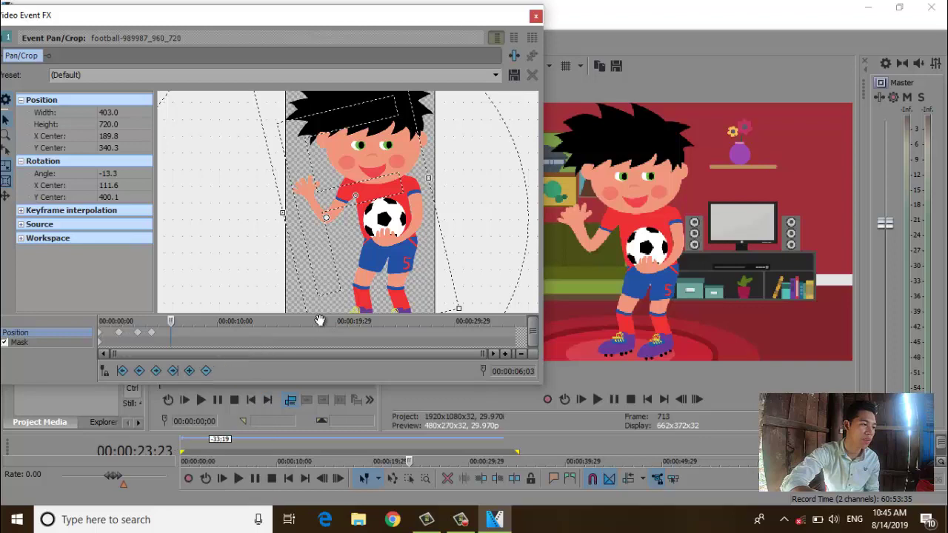
pyautogui.rightClick(119, 335)
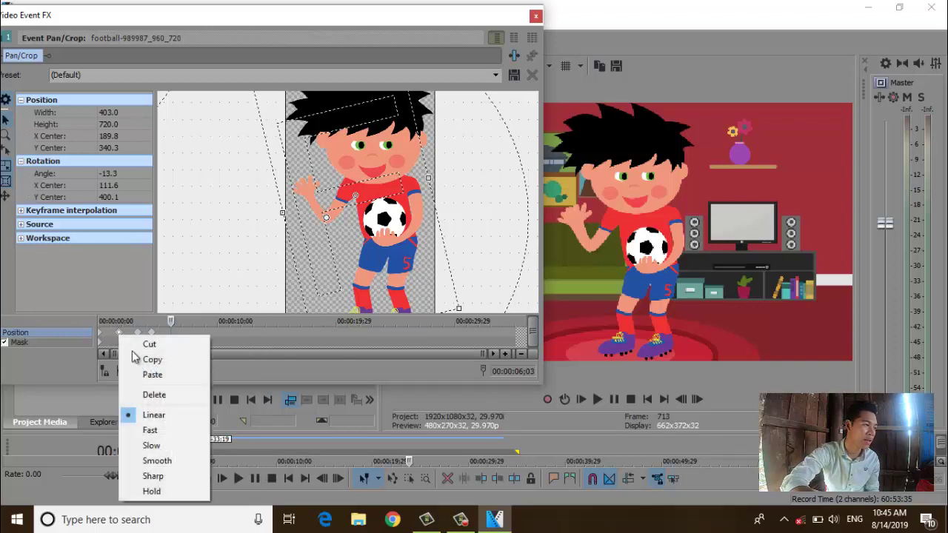
pyautogui.click(148, 375)
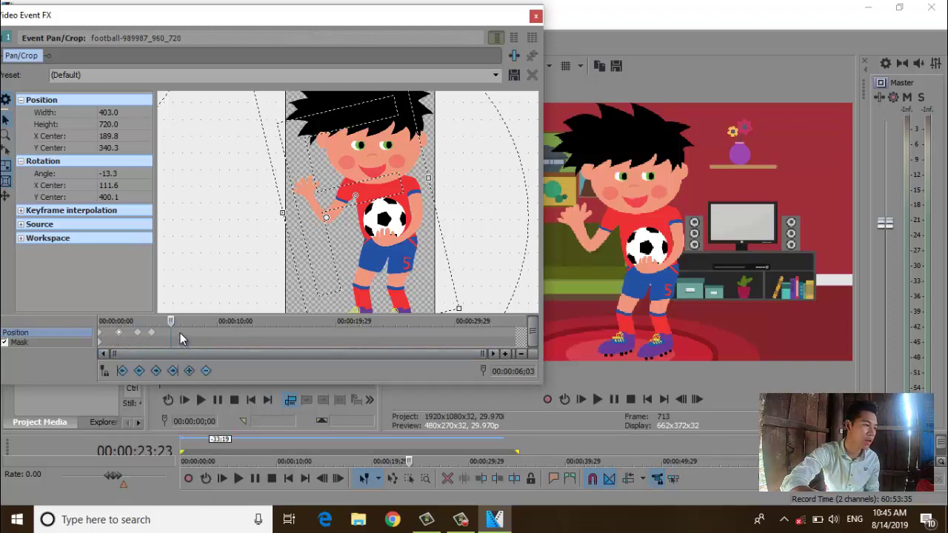
pyautogui.rightClick(170, 334)
pyautogui.click(199, 374)
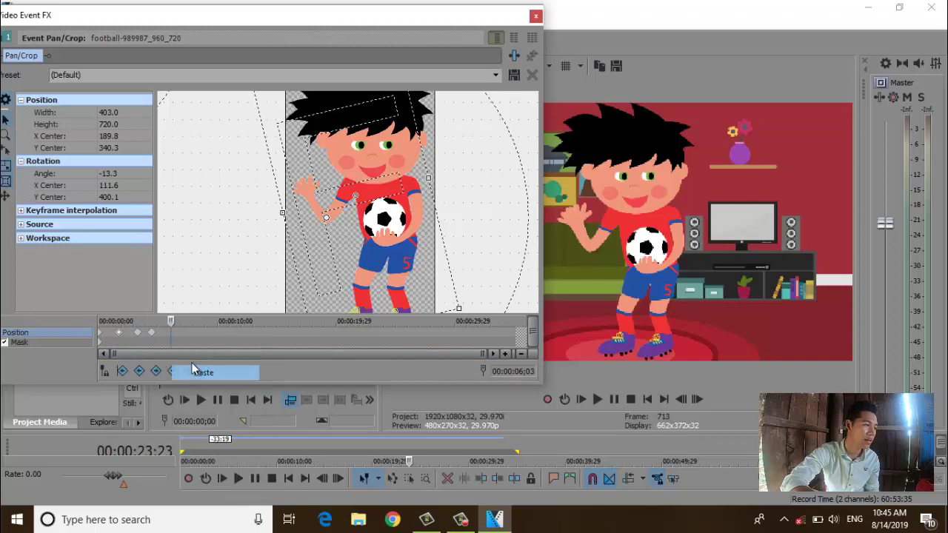
# Step: Copy the Position keyframe at 00:00:04;15 and paste it at 00:00:07;26
pyautogui.click(152, 333)
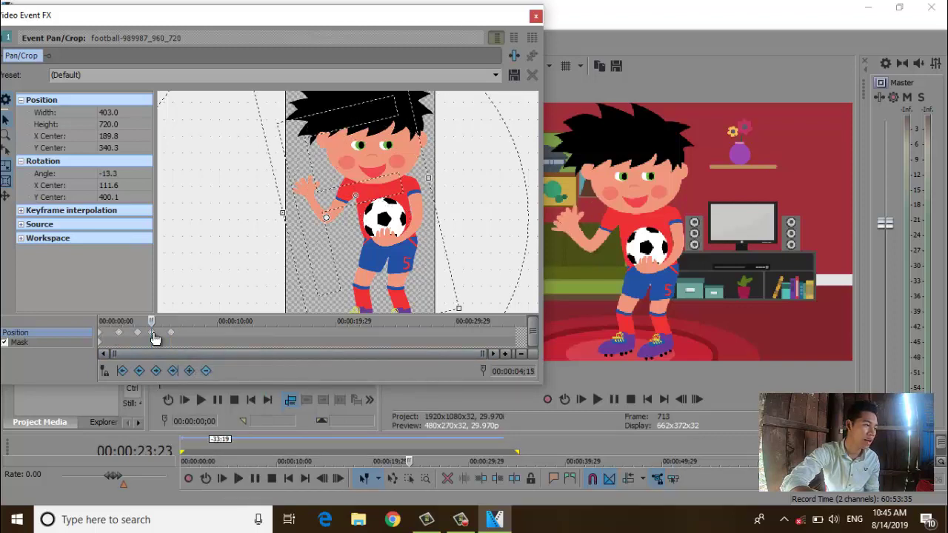
pyautogui.rightClick(155, 338)
pyautogui.click(189, 358)
pyautogui.click(192, 333)
pyautogui.rightClick(192, 333)
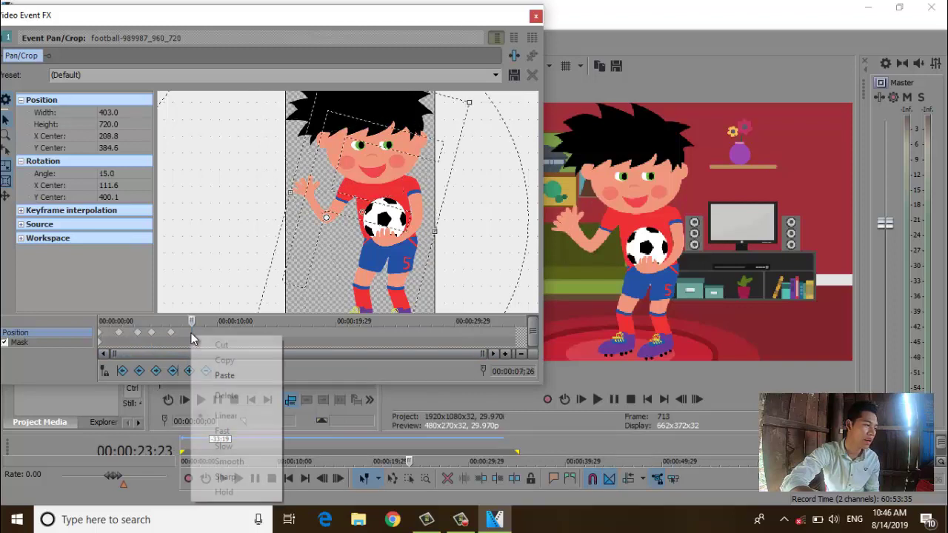
pyautogui.click(220, 378)
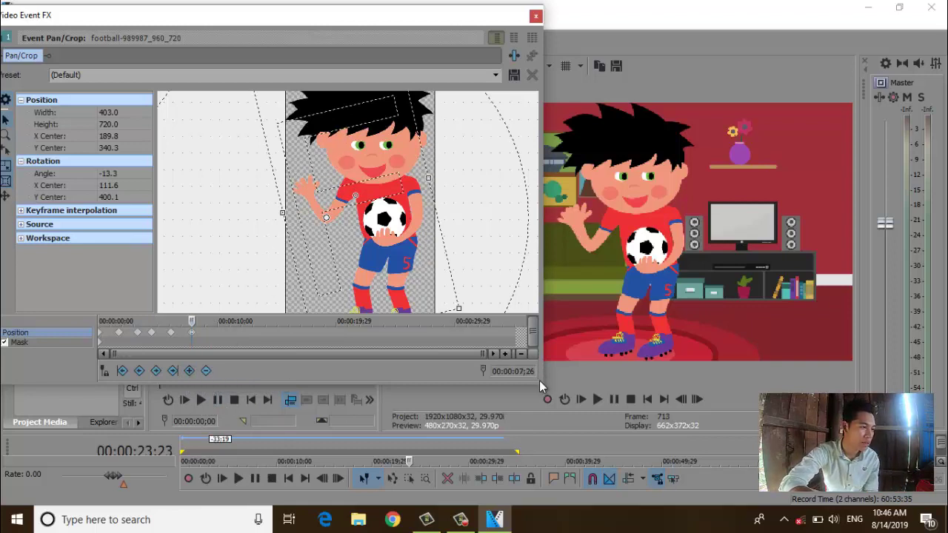
# Step: Close the pan/crop editor, play the project from the start to check the forearm's waving motion, and pause
pyautogui.moveTo(527, 16); pyautogui.dragTo(514, 12)
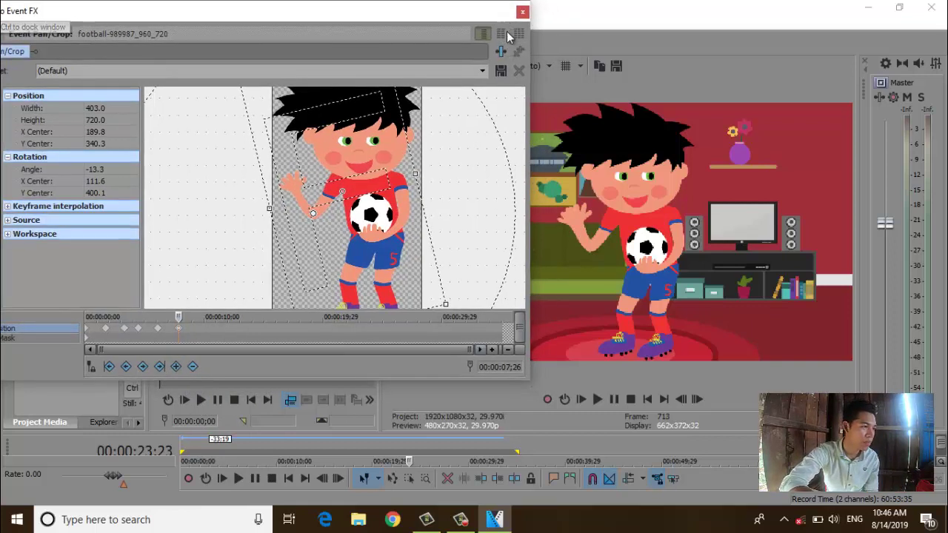
pyautogui.click(522, 12)
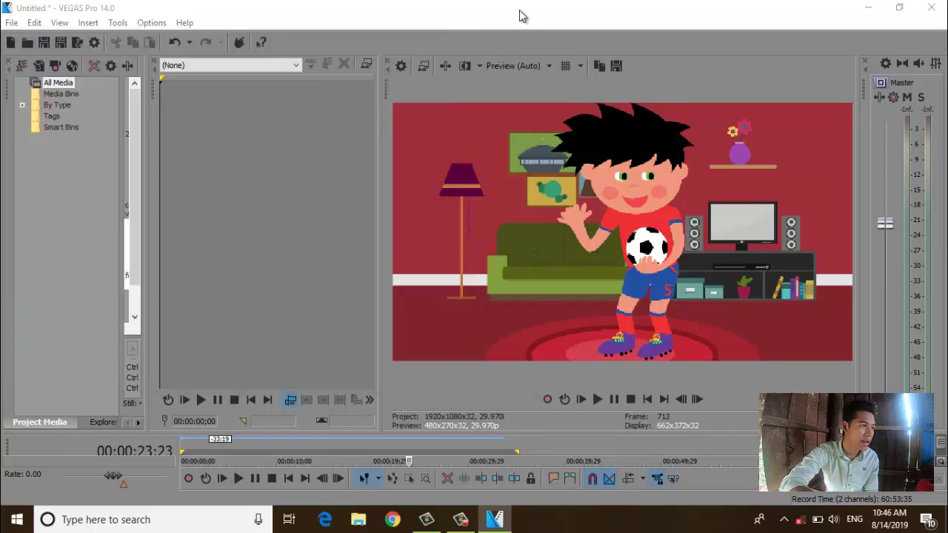
pyautogui.click(581, 400)
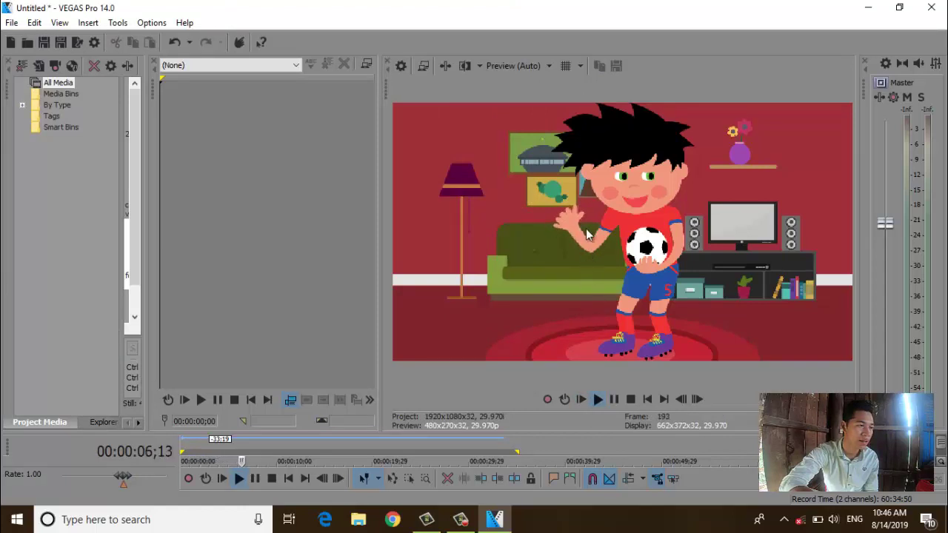
pyautogui.click(613, 400)
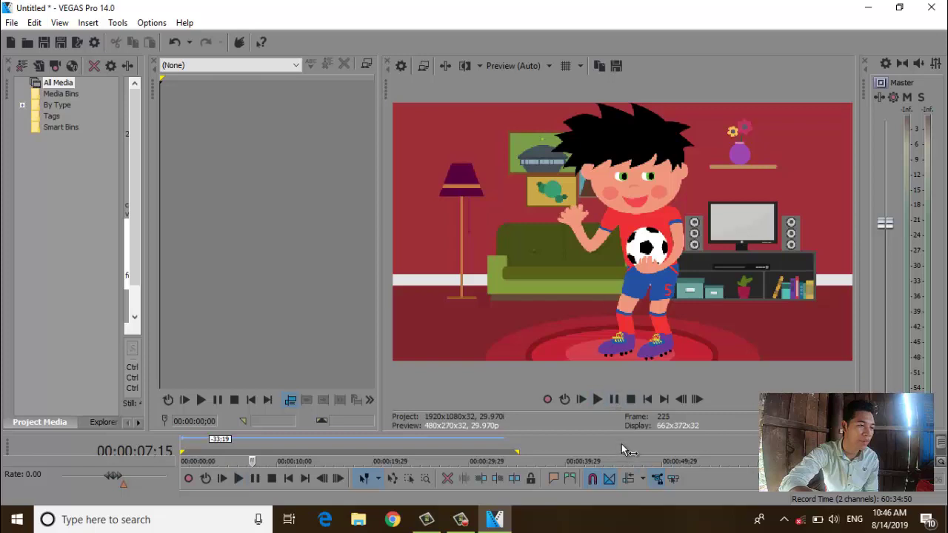
# Step: Enlarge the timeline area and move the boy event on track 2 to start where the track 1 event ends
pyautogui.moveTo(615, 433); pyautogui.dragTo(615, 288)
pyautogui.moveTo(458, 384); pyautogui.dragTo(788, 384)
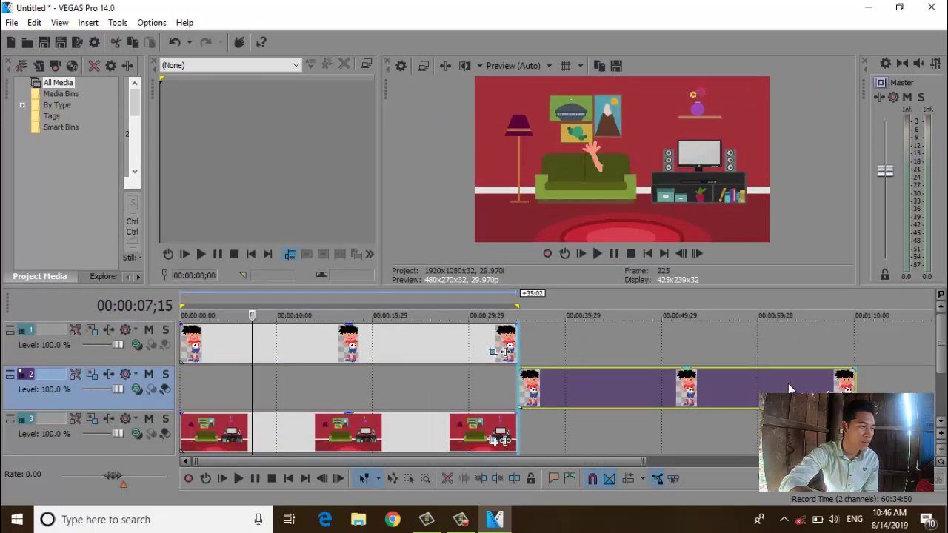
# Step: Play and pause the isolated forearm animation, and move the boy event on track 2 back to the timeline start
pyautogui.click(584, 252)
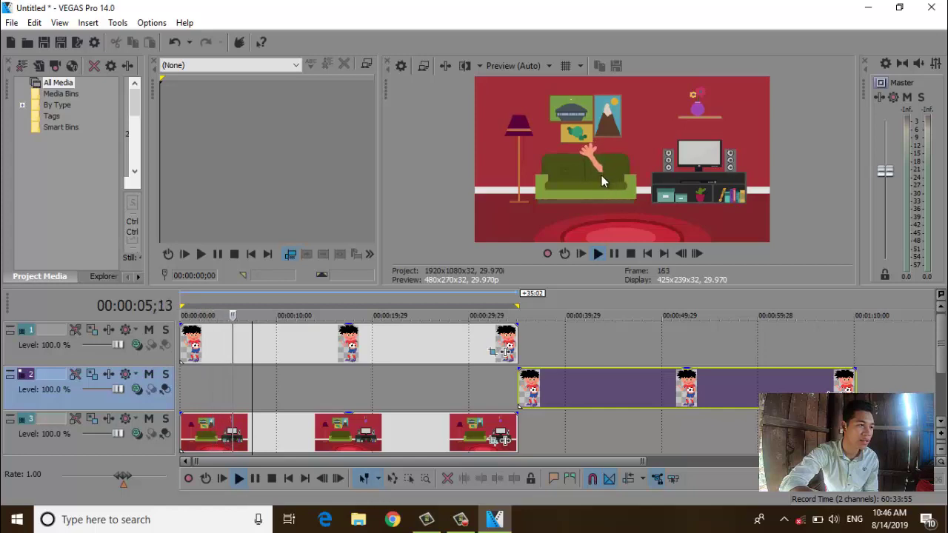
pyautogui.click(612, 253)
pyautogui.moveTo(660, 396); pyautogui.dragTo(316, 381)
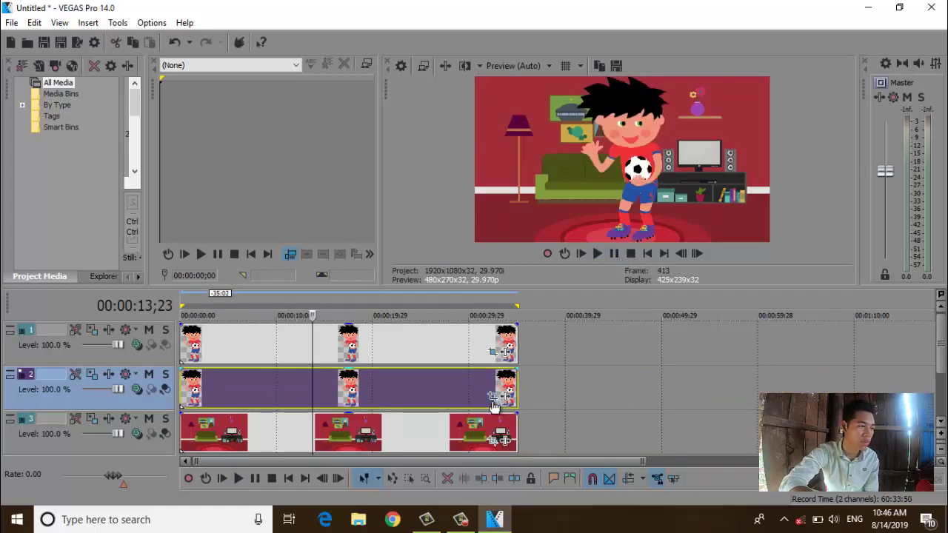
pyautogui.click(462, 390)
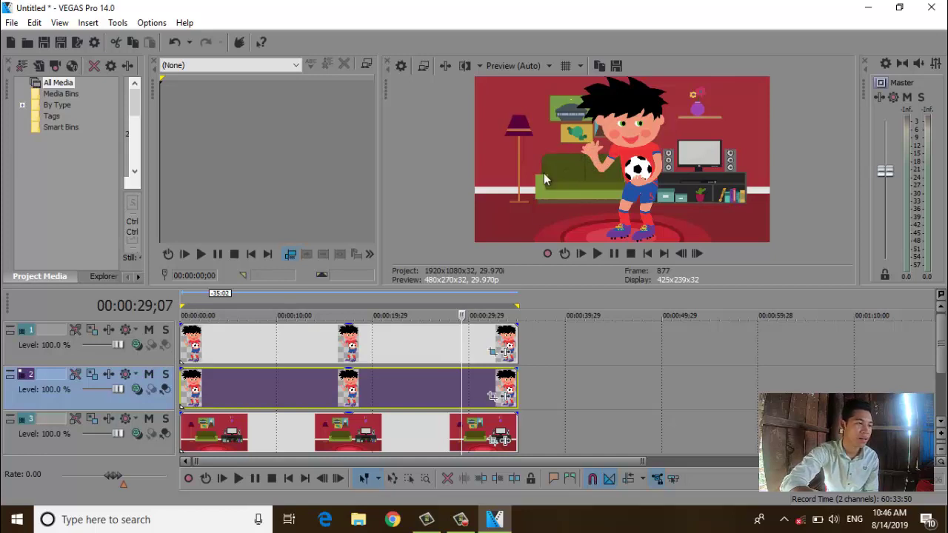
# Step: Open the pan/crop editor for the boy event on track 2 and enable its Mask
pyautogui.click(492, 397)
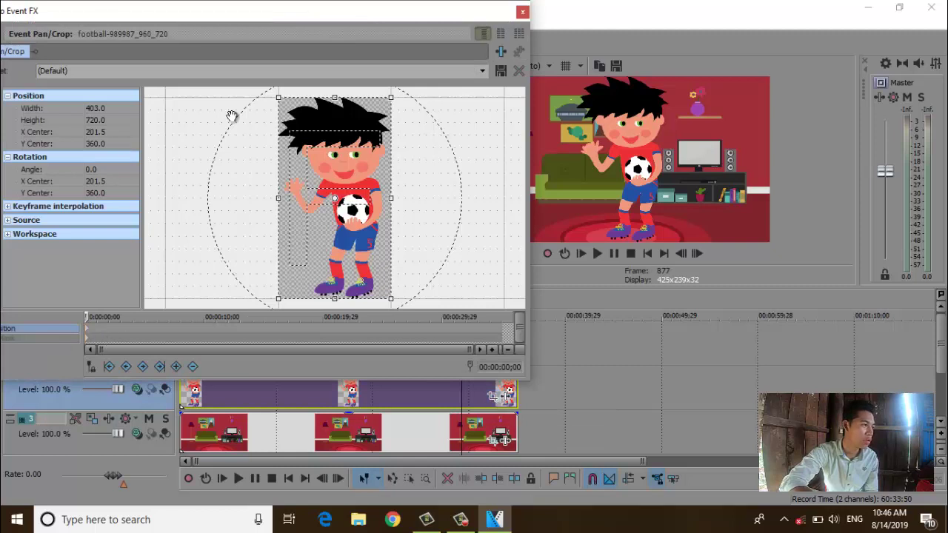
pyautogui.moveTo(248, 23); pyautogui.dragTo(310, 41)
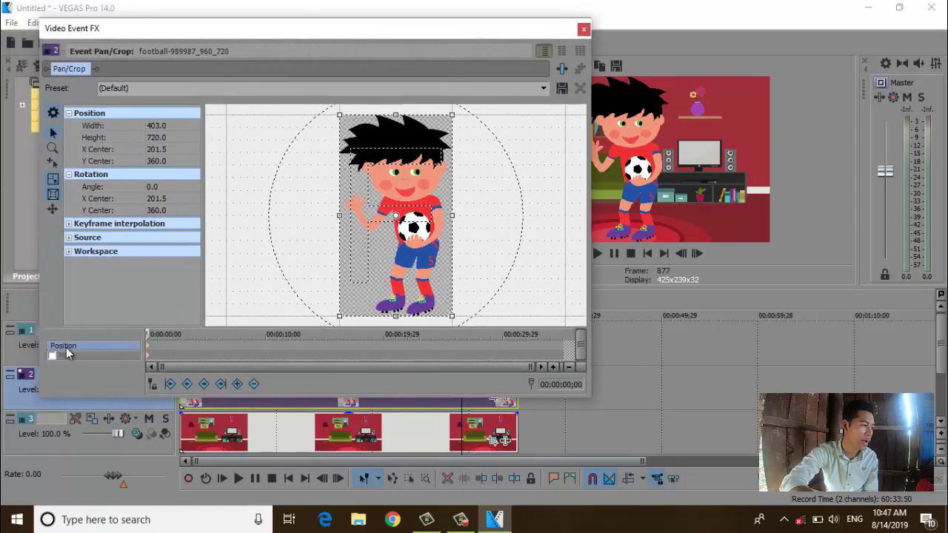
pyautogui.click(53, 357)
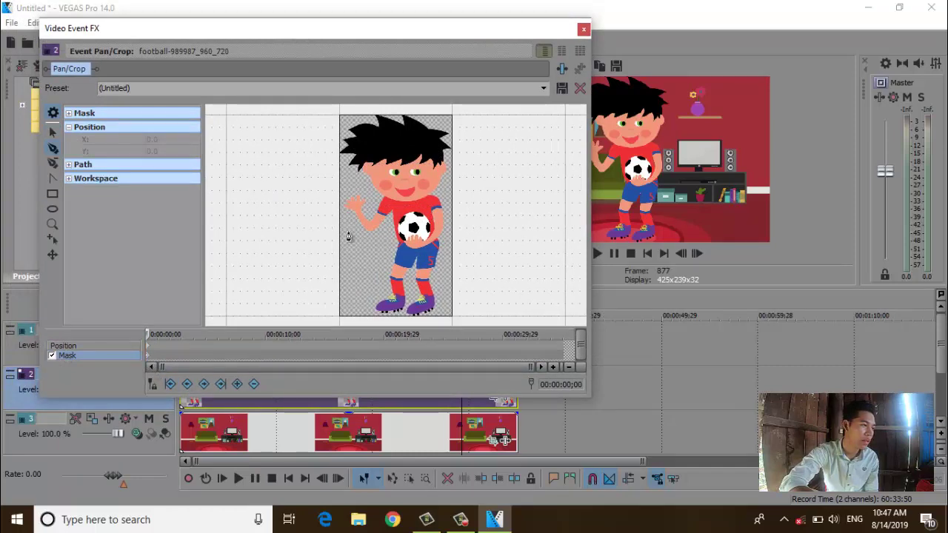
# Step: Try to mask the boy's raised forearm with a closed path from the elbow around the hand
pyautogui.scroll(6, 348, 238)
pyautogui.scroll(2, 348, 242)
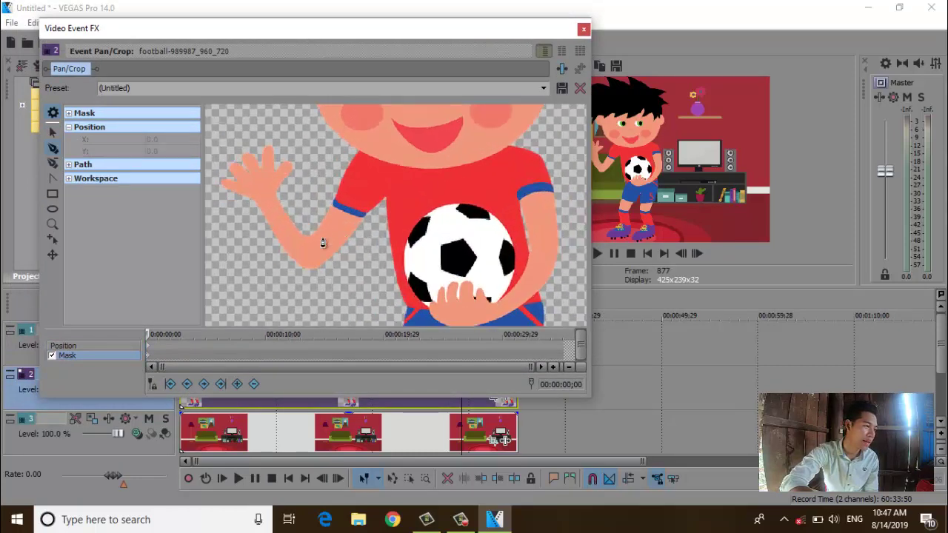
pyautogui.click(307, 230)
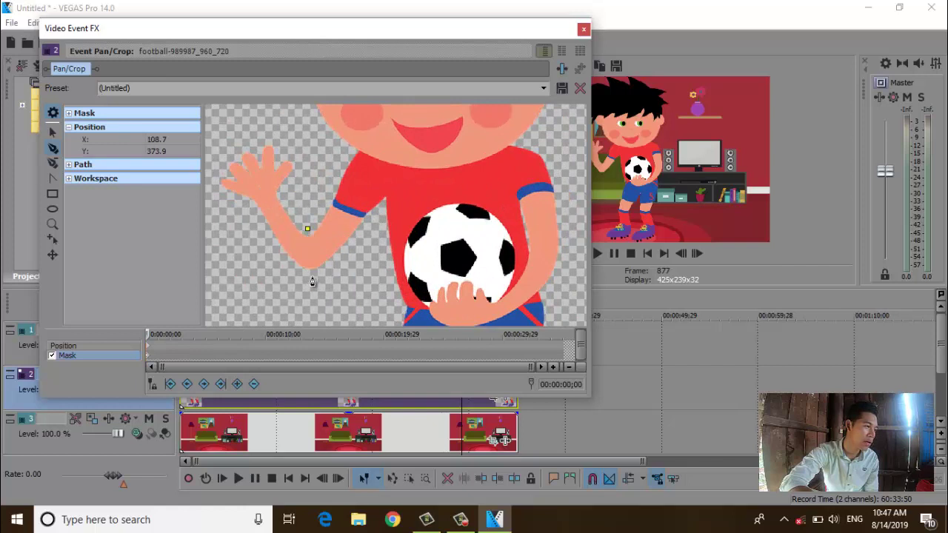
pyautogui.click(310, 275)
pyautogui.click(262, 273)
pyautogui.click(229, 218)
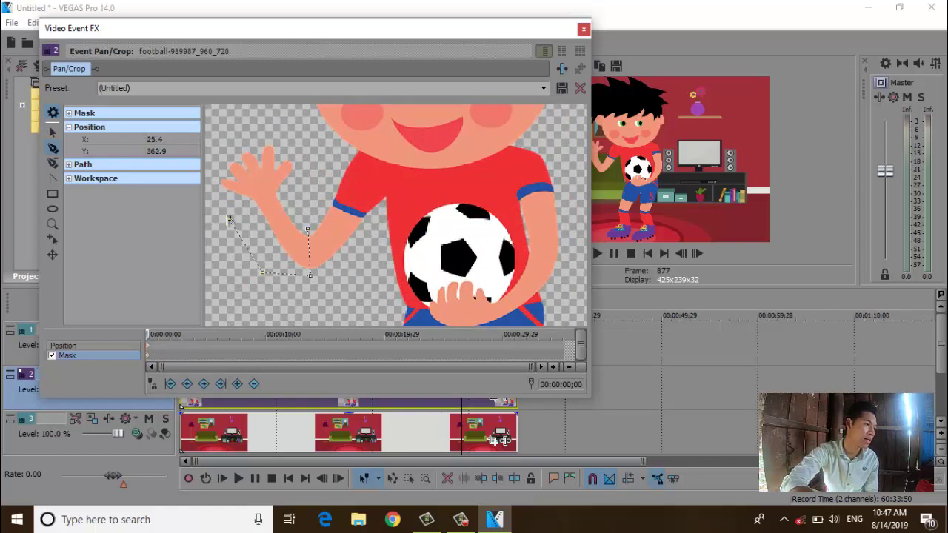
pyautogui.click(213, 191)
pyautogui.click(221, 140)
pyautogui.click(255, 124)
pyautogui.click(299, 132)
pyautogui.click(307, 165)
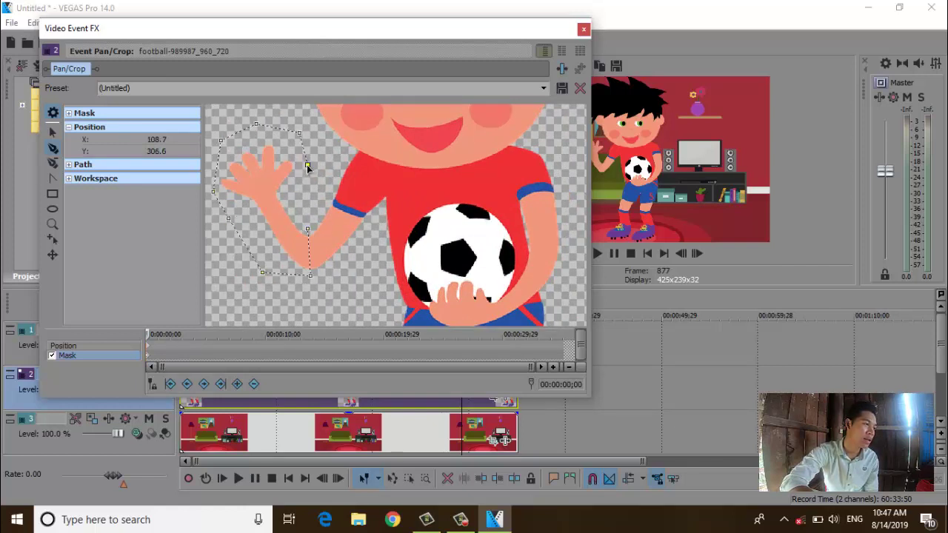
pyautogui.click(309, 198)
pyautogui.click(307, 229)
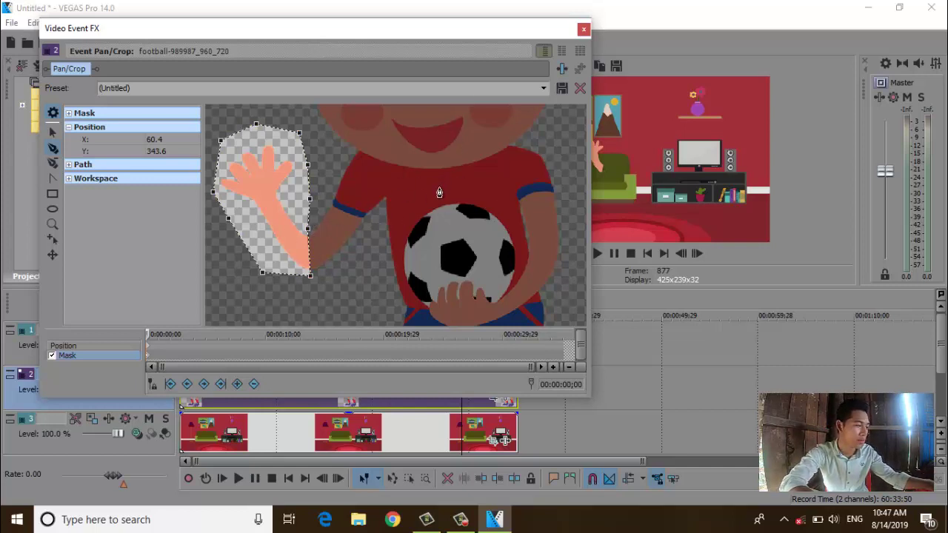
# Step: Undo the whole forearm mask path on the track 2 event
pyautogui.click(234, 222)
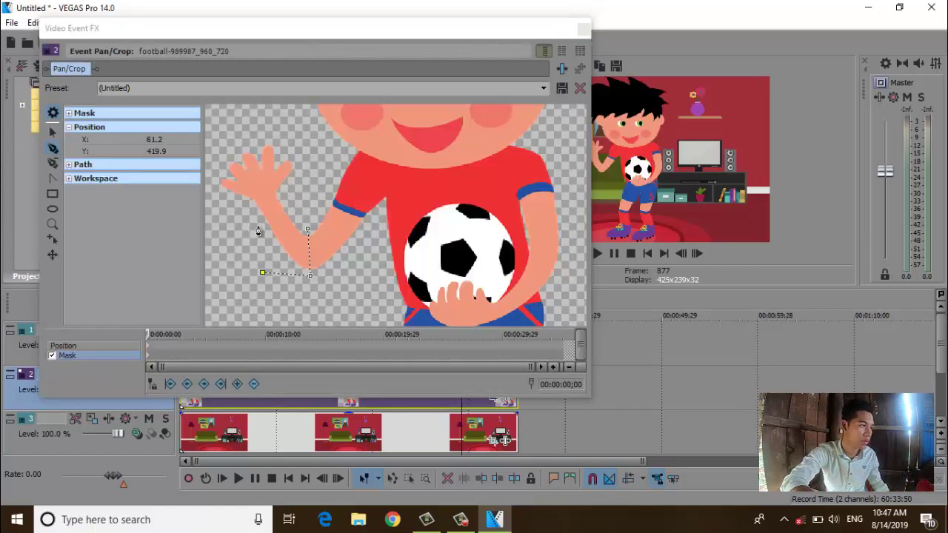
pyautogui.click(260, 233)
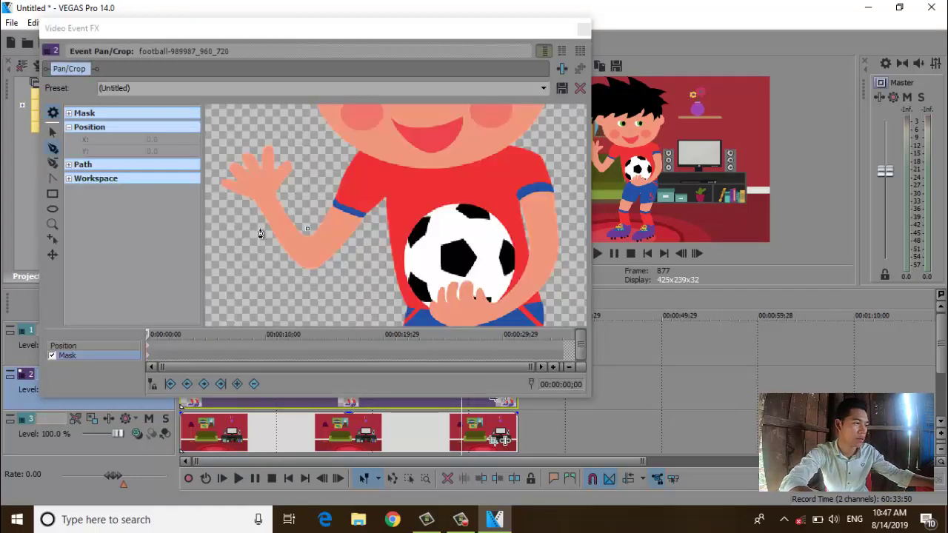
pyautogui.scroll(-5, 292, 254)
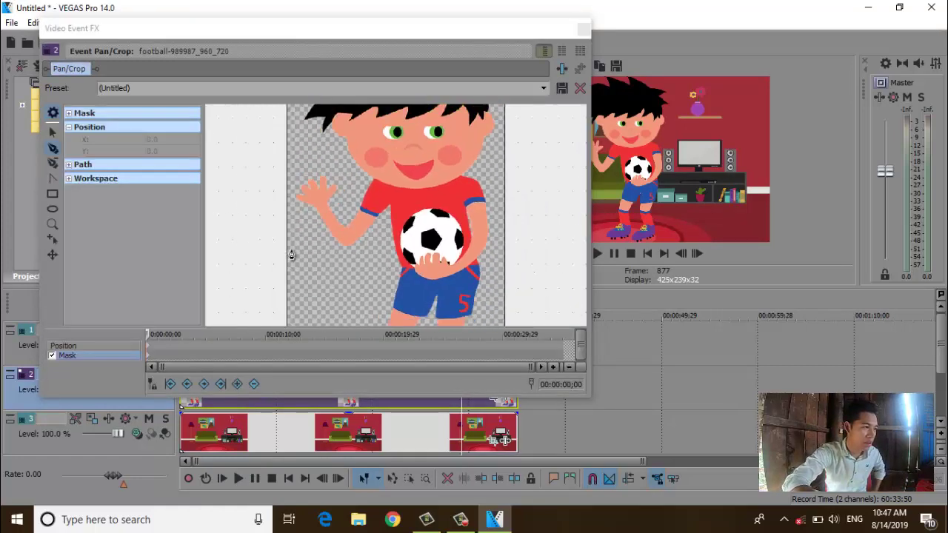
pyautogui.scroll(-3, 478, 264)
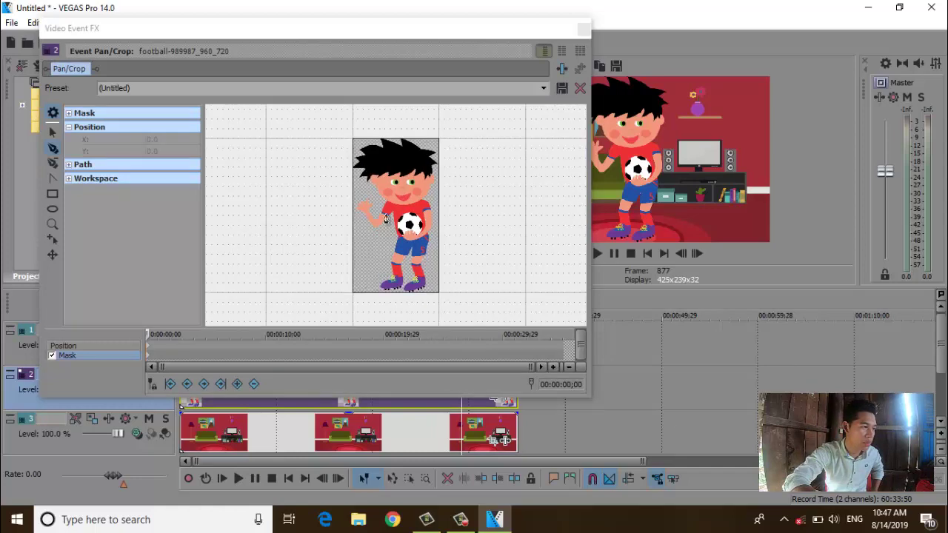
# Step: Draw a closed mask path from the elbow around the boy's whole body and head, leaving out the raised forearm
pyautogui.scroll(8, 382, 213)
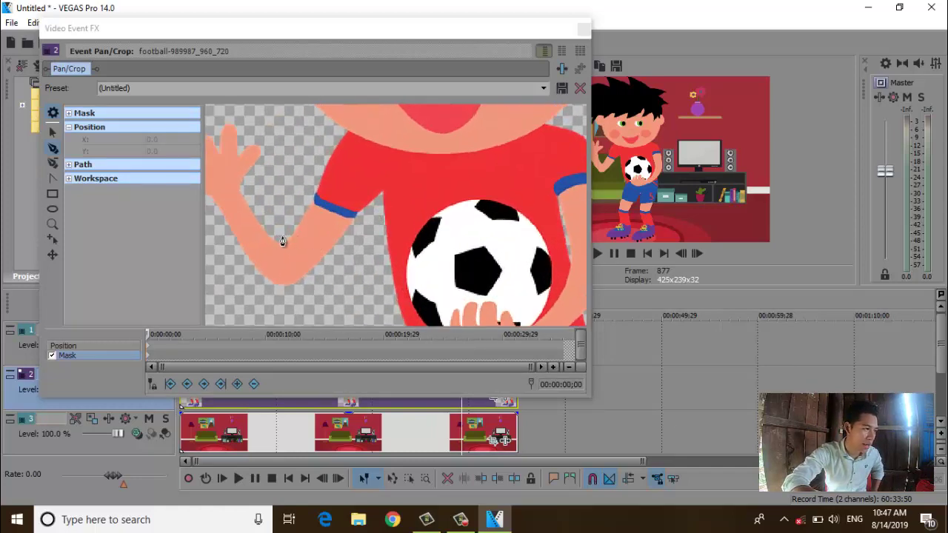
pyautogui.click(282, 238)
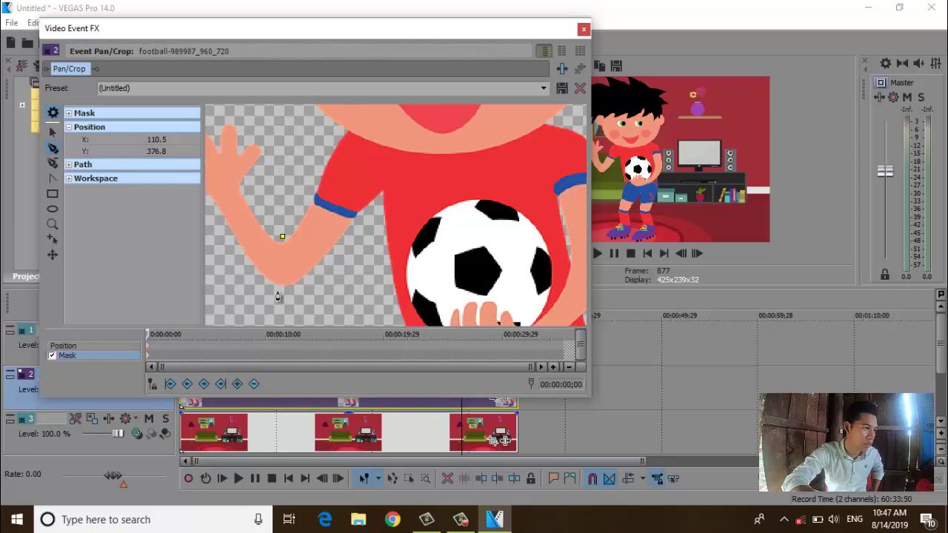
pyautogui.click(282, 295)
pyautogui.scroll(-4, 367, 293)
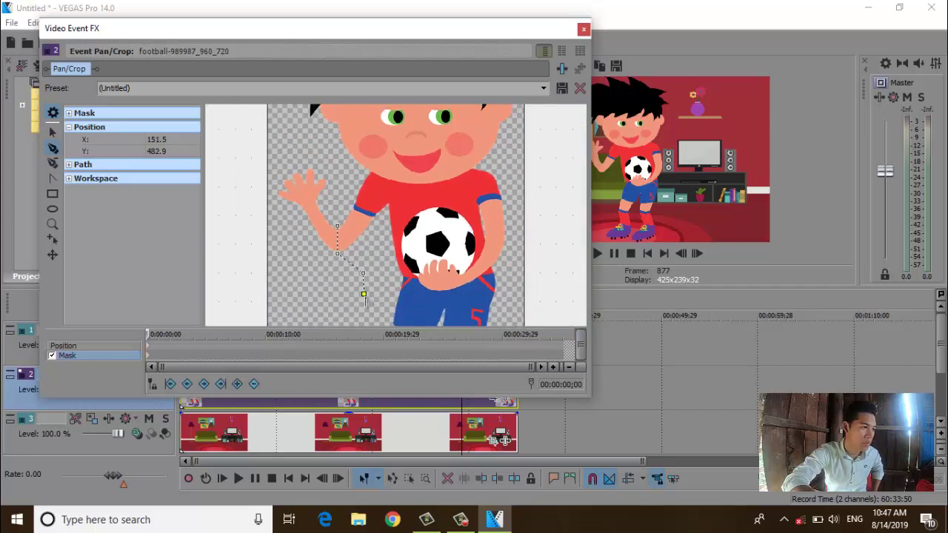
pyautogui.scroll(-5, 363, 296)
pyautogui.moveTo(365, 301); pyautogui.dragTo(418, 310)
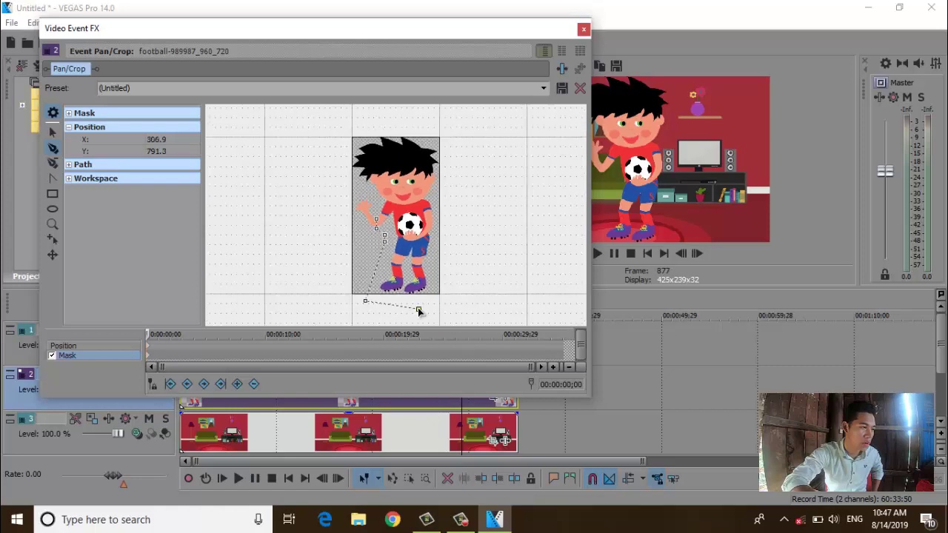
pyautogui.click(447, 296)
pyautogui.click(460, 197)
pyautogui.click(446, 143)
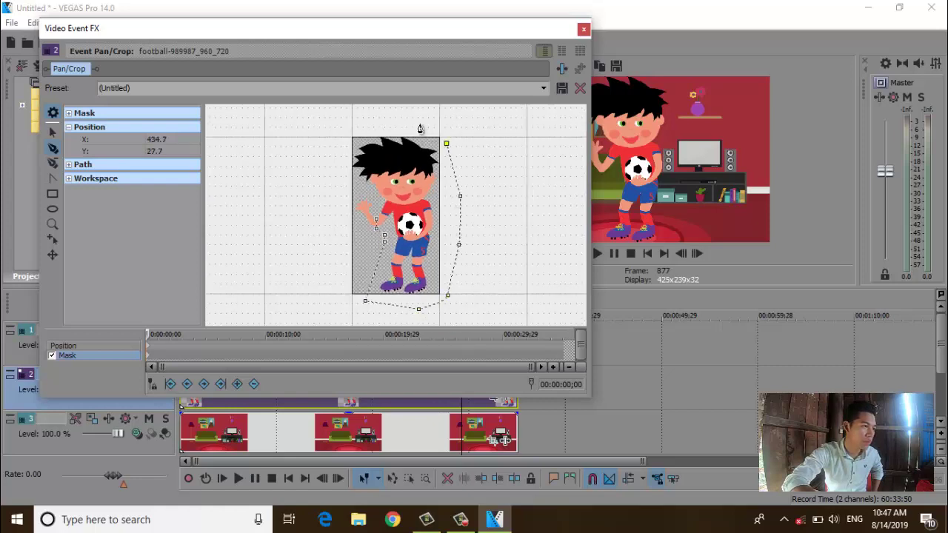
pyautogui.click(418, 118)
pyautogui.click(353, 125)
pyautogui.click(344, 152)
pyautogui.click(340, 174)
pyautogui.click(363, 191)
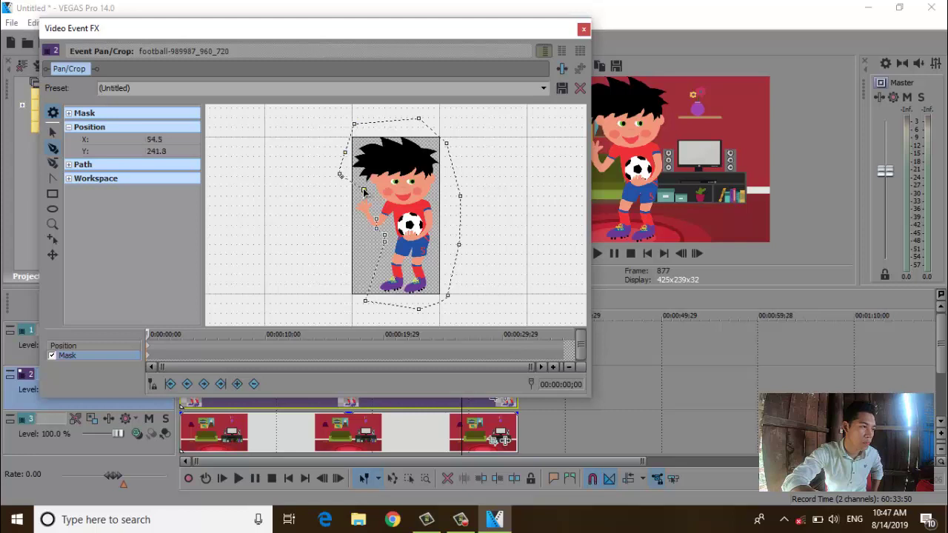
pyautogui.click(377, 198)
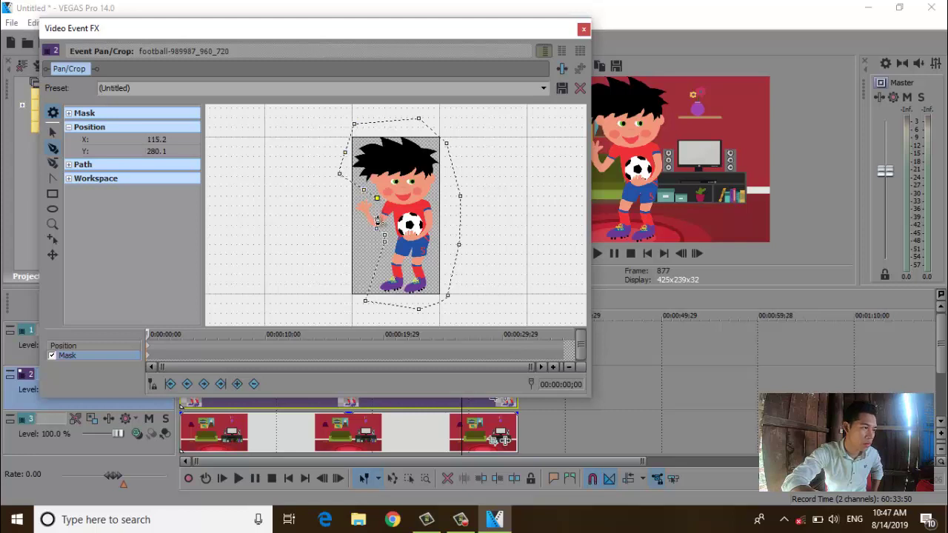
pyautogui.click(377, 220)
pyautogui.scroll(2, 381, 222)
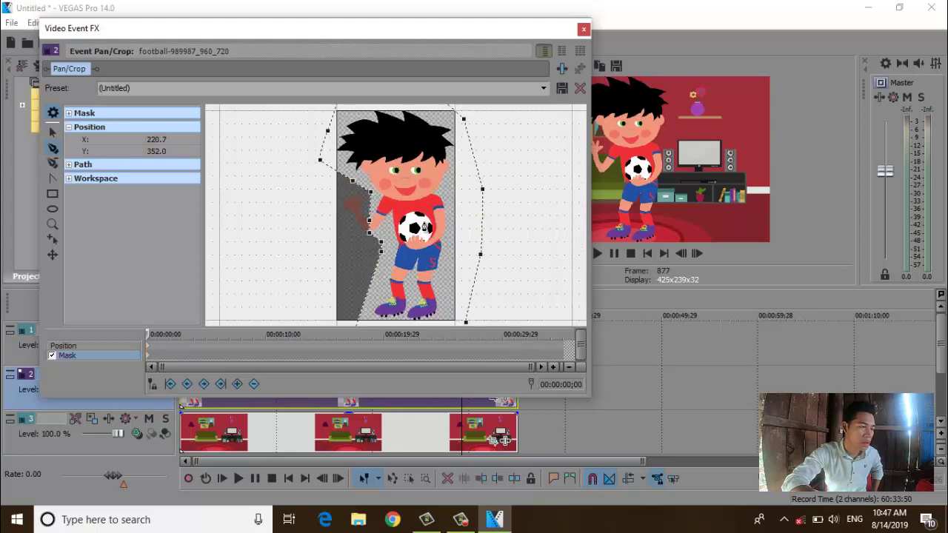
# Step: Play the project from the start to check the masked body with the waving forearm, and close the pan/crop editor
pyautogui.scroll(2, 423, 227)
pyautogui.moveTo(499, 32); pyautogui.dragTo(401, 32)
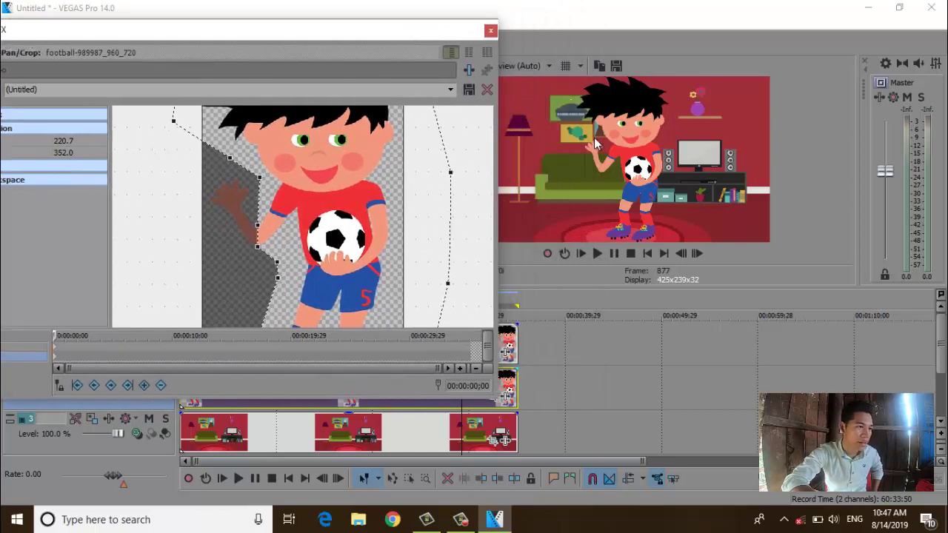
pyautogui.click(580, 253)
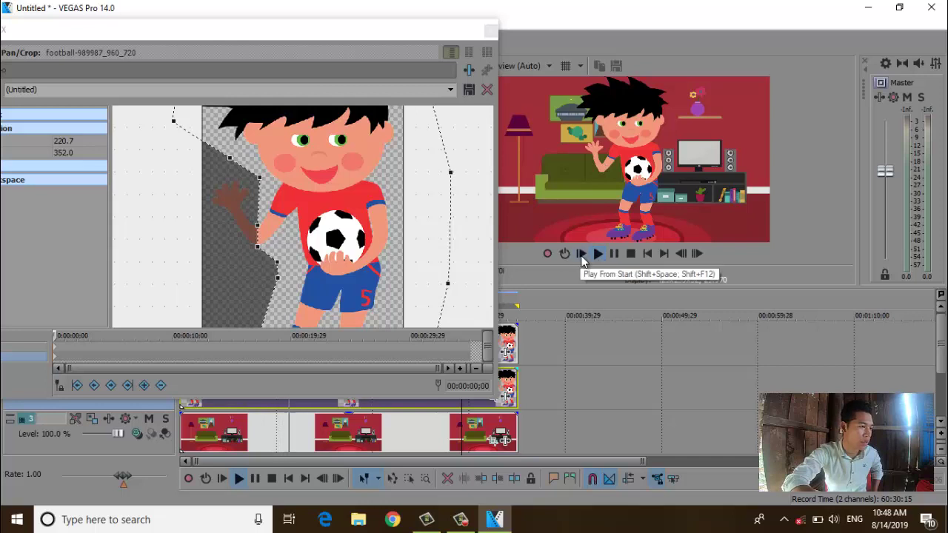
pyautogui.click(490, 30)
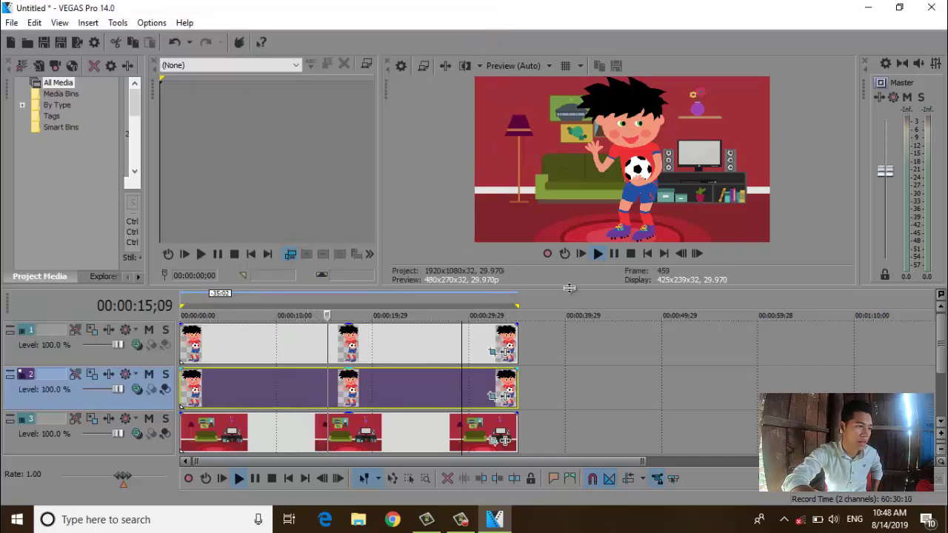
# Step: Enlarge the video preview, replay the waving animation from the start, and pause it
pyautogui.moveTo(565, 288); pyautogui.dragTo(564, 426)
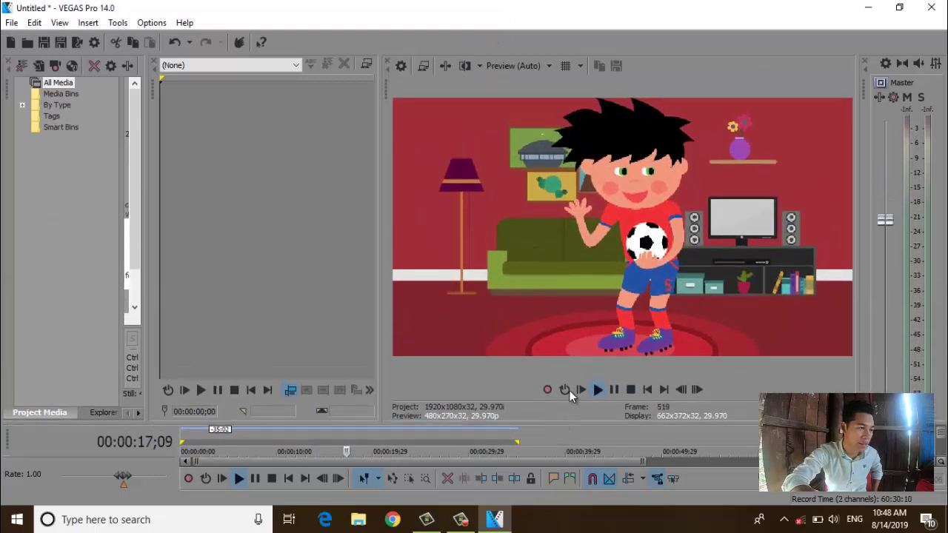
pyautogui.click(583, 390)
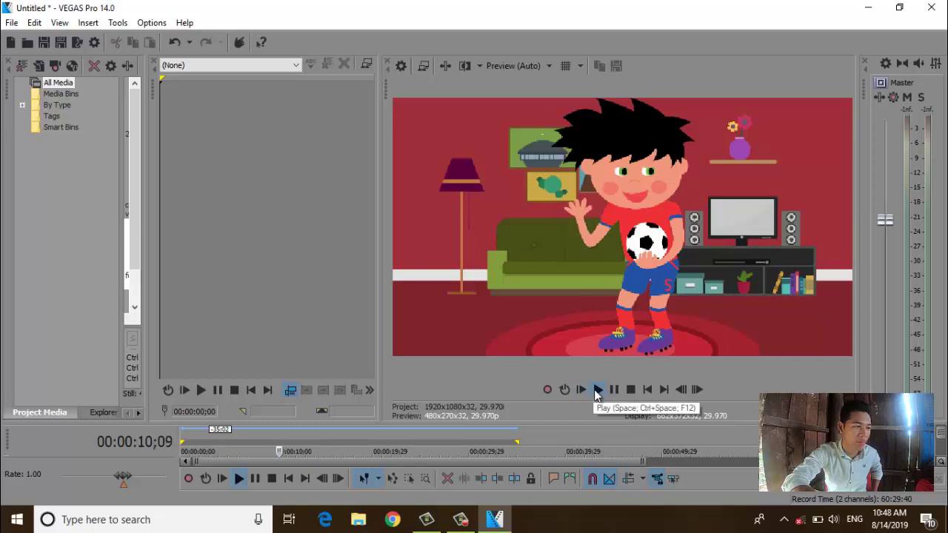
pyautogui.click(582, 390)
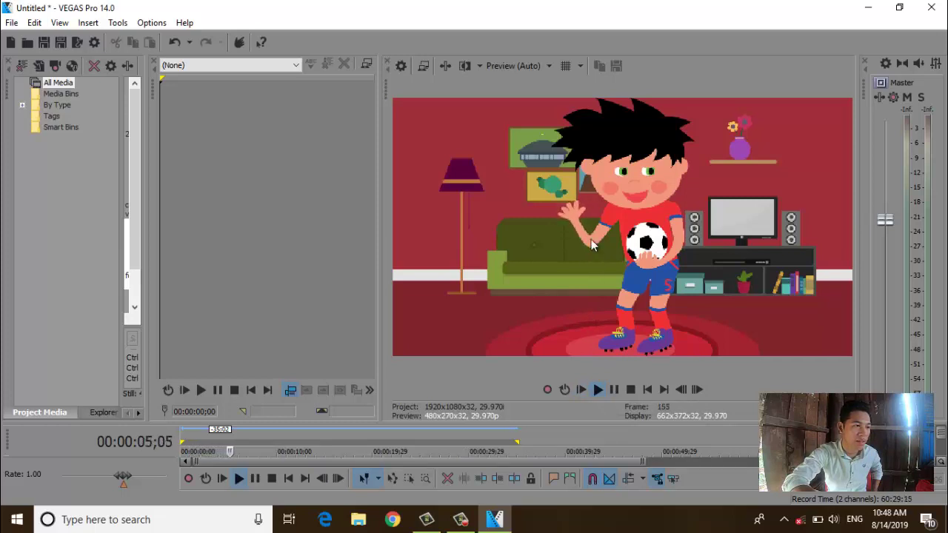
pyautogui.click(615, 389)
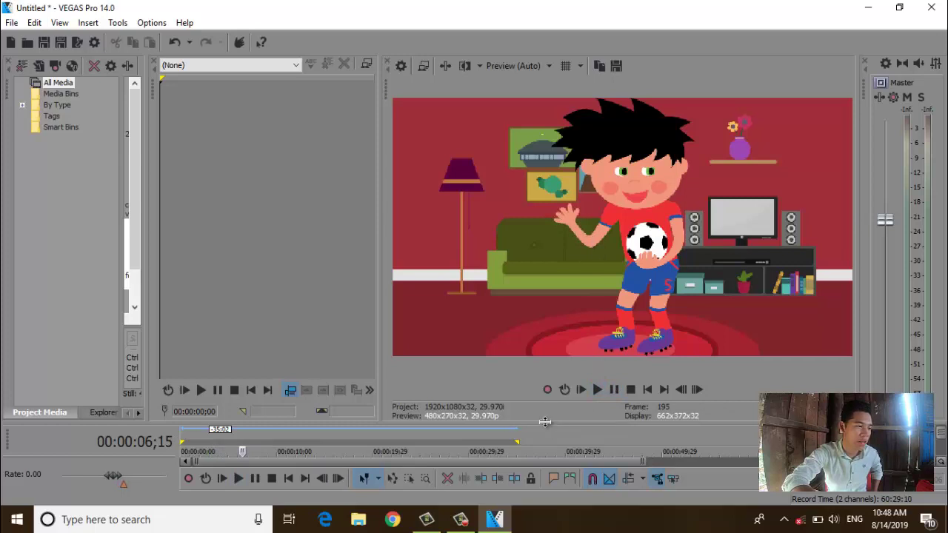
# Step: Enlarge the timeline area and delete the Position keyframe at 00:00:03;10 in the track 1 boy event's pan/crop editor
pyautogui.moveTo(546, 424); pyautogui.dragTo(567, 295)
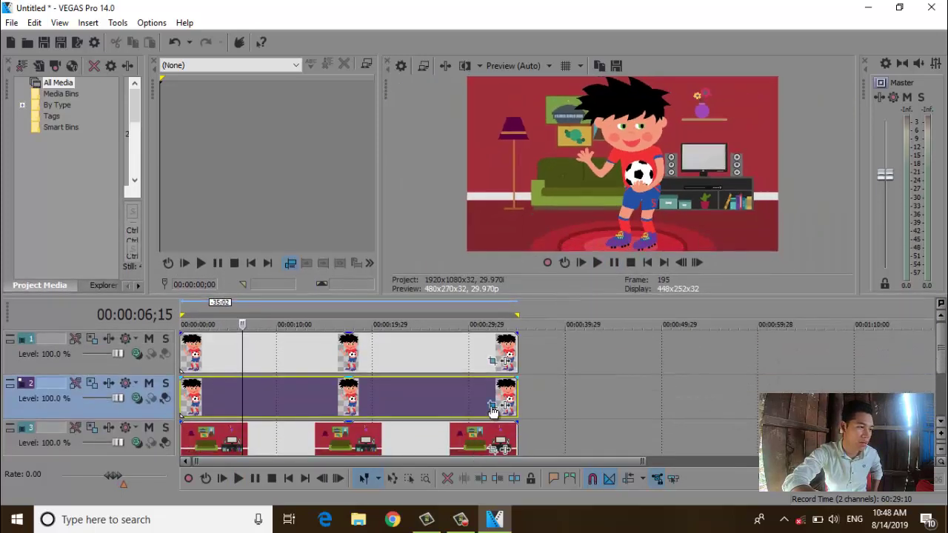
pyautogui.click(497, 363)
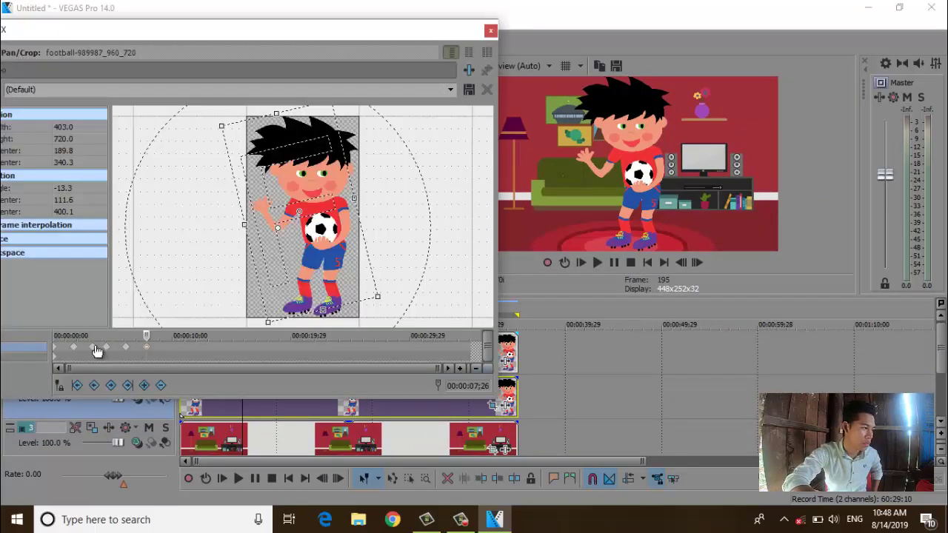
pyautogui.hotkey('ctrl', 'z')
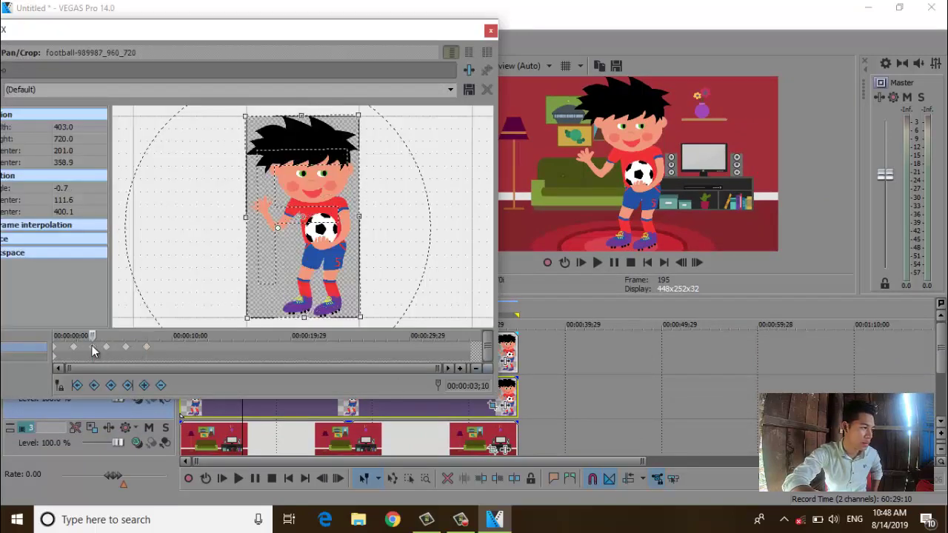
pyautogui.rightClick(92, 351)
pyautogui.click(127, 241)
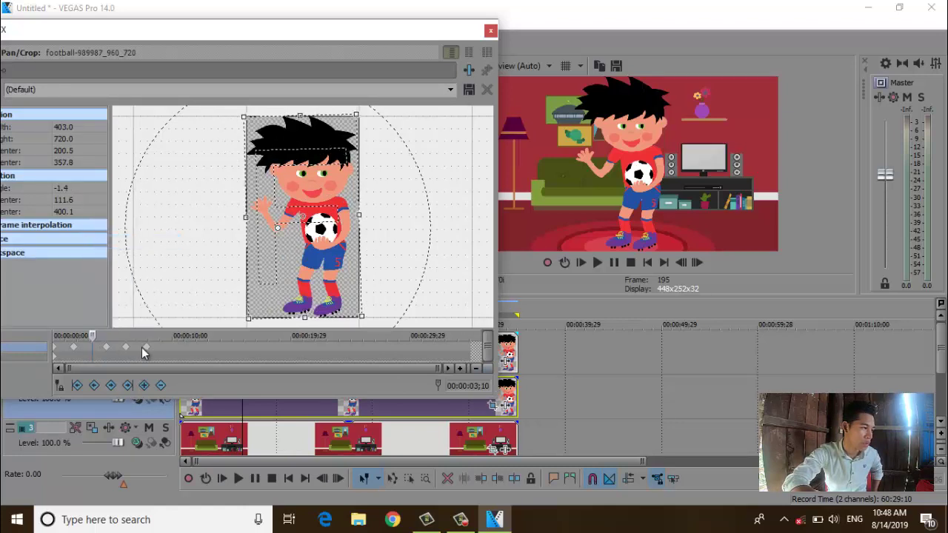
# Step: Paste a copy of the last Position keyframe at 00:00:03;10 and play the project from the start to check it
pyautogui.rightClick(147, 351)
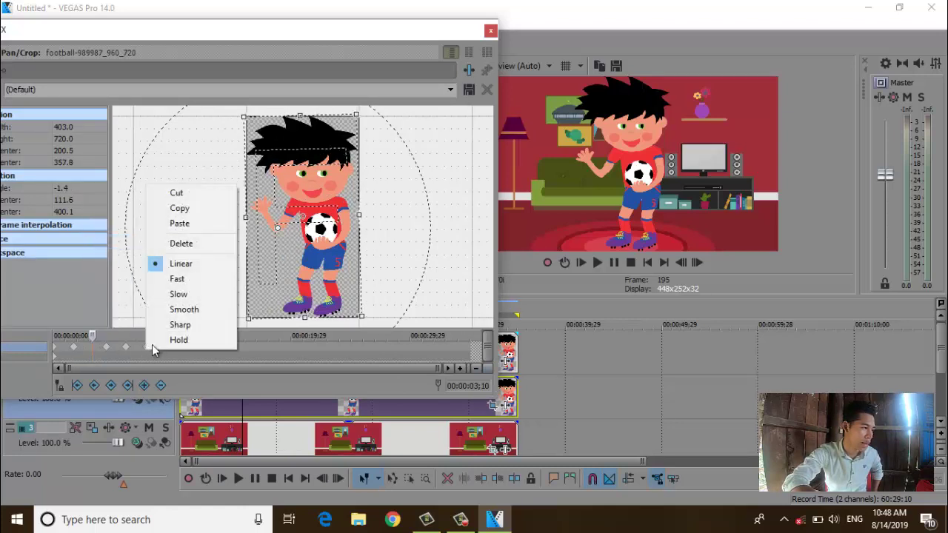
pyautogui.click(179, 209)
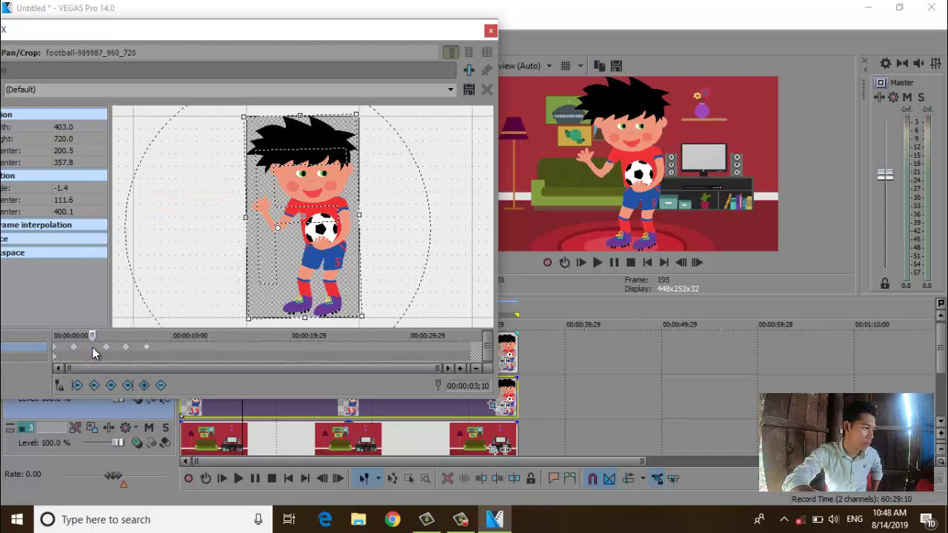
pyautogui.rightClick(92, 348)
pyautogui.click(127, 225)
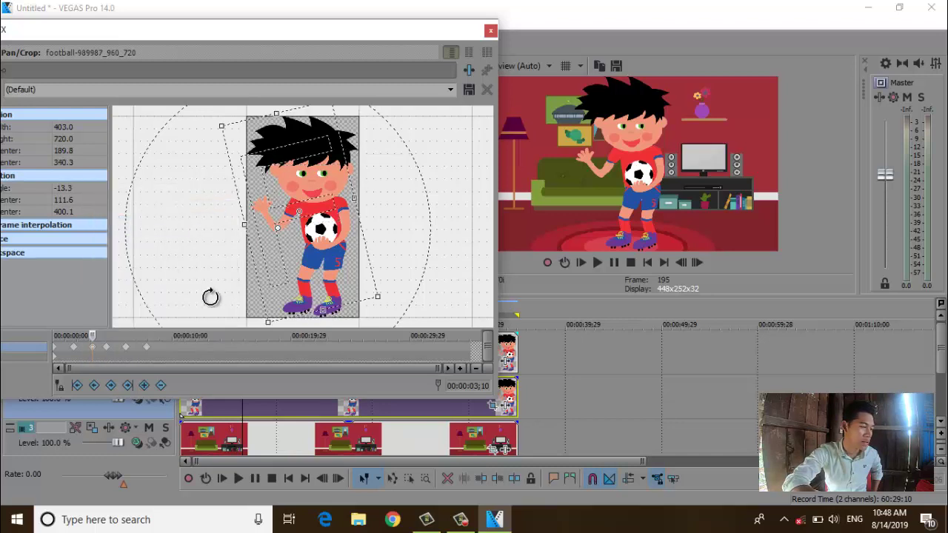
pyautogui.click(580, 262)
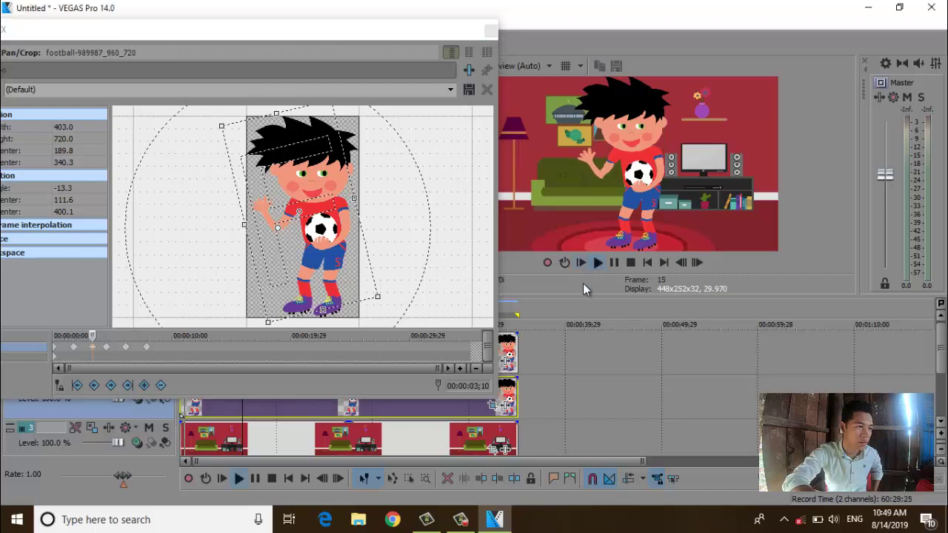
pyautogui.click(607, 263)
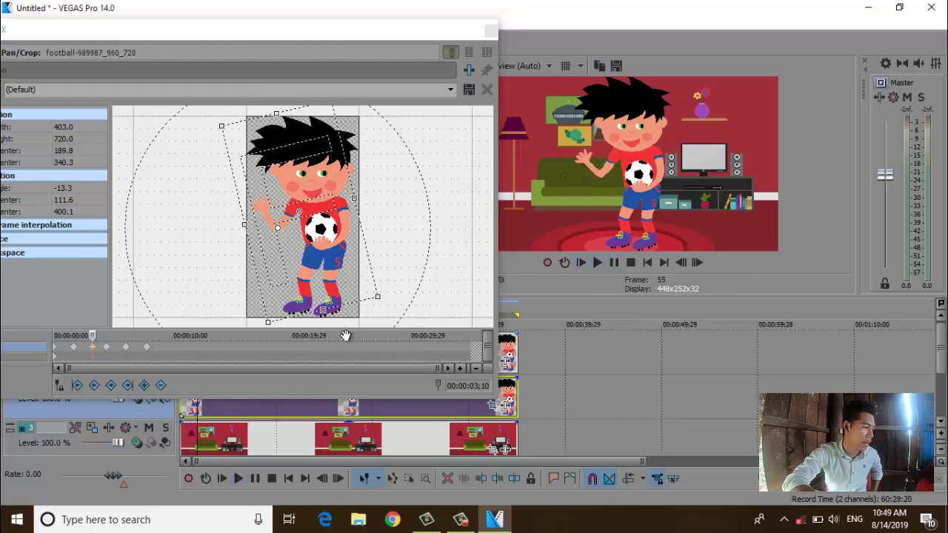
# Step: Replace the Position keyframe at 00:00:03;10 with a fresh copy of the last keyframe and replay the animation from the start
pyautogui.click(93, 354)
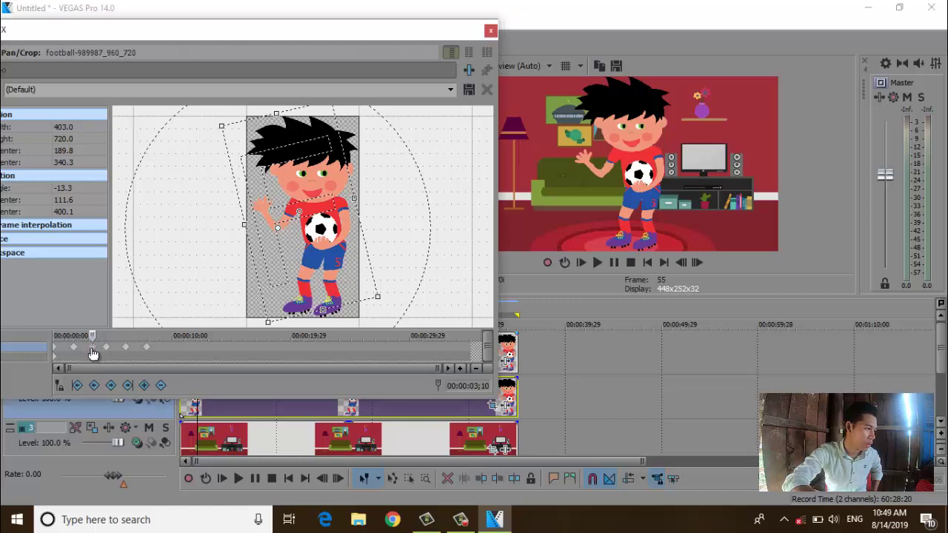
pyautogui.rightClick(93, 354)
pyautogui.click(143, 241)
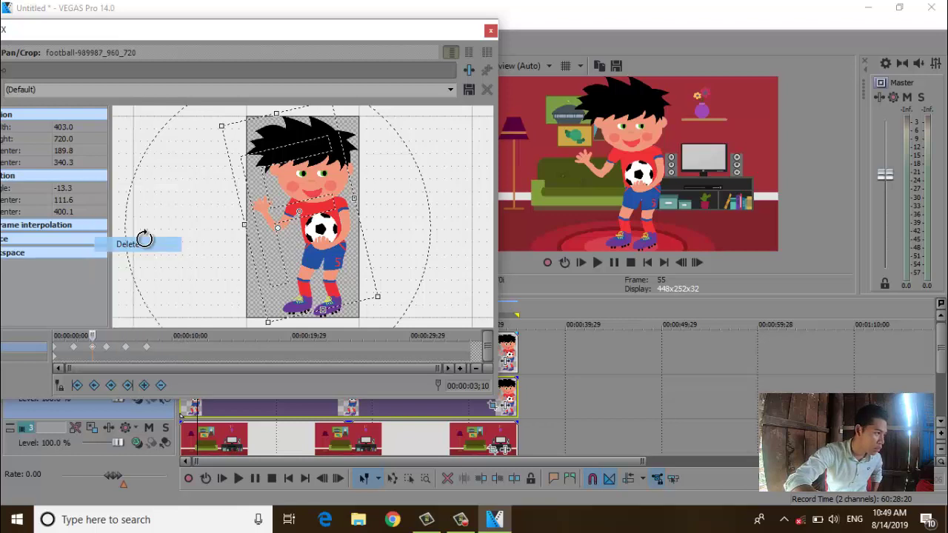
pyautogui.rightClick(152, 347)
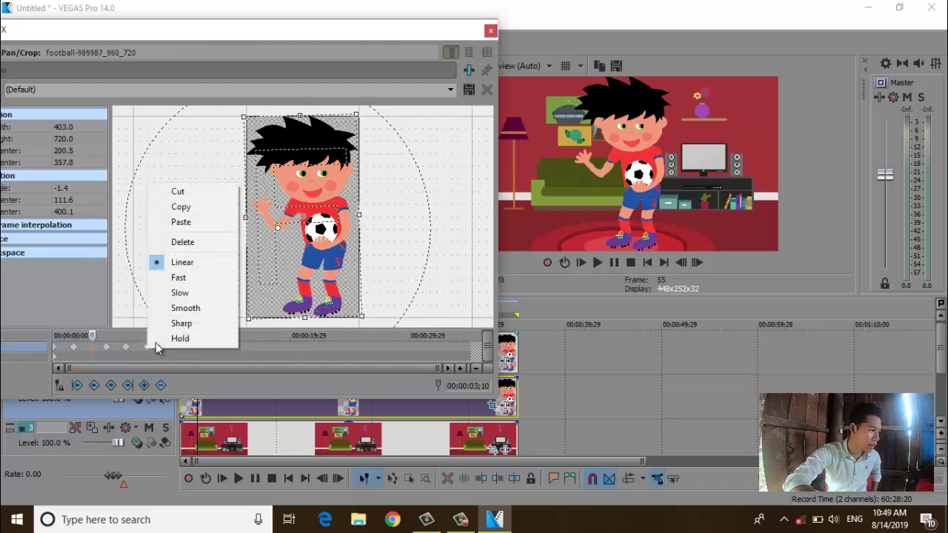
pyautogui.click(181, 206)
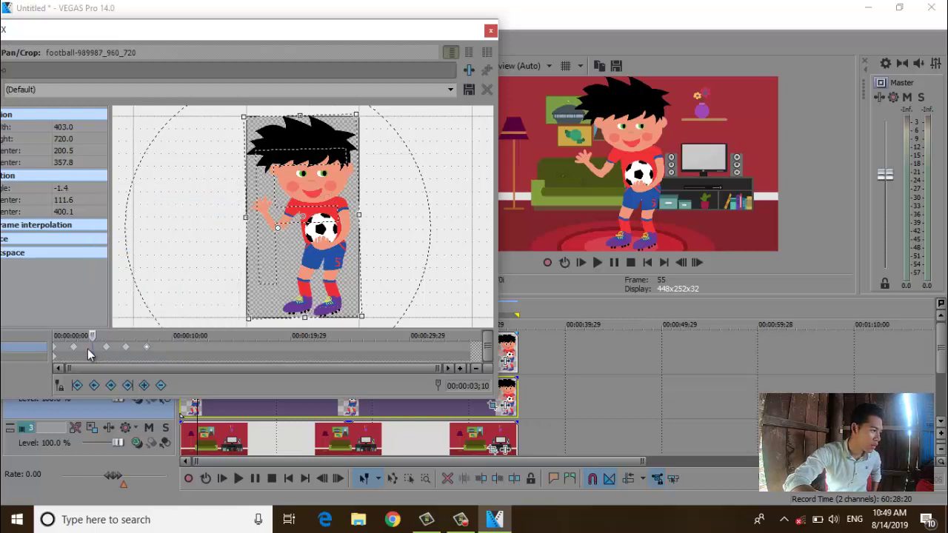
pyautogui.rightClick(90, 348)
pyautogui.click(117, 222)
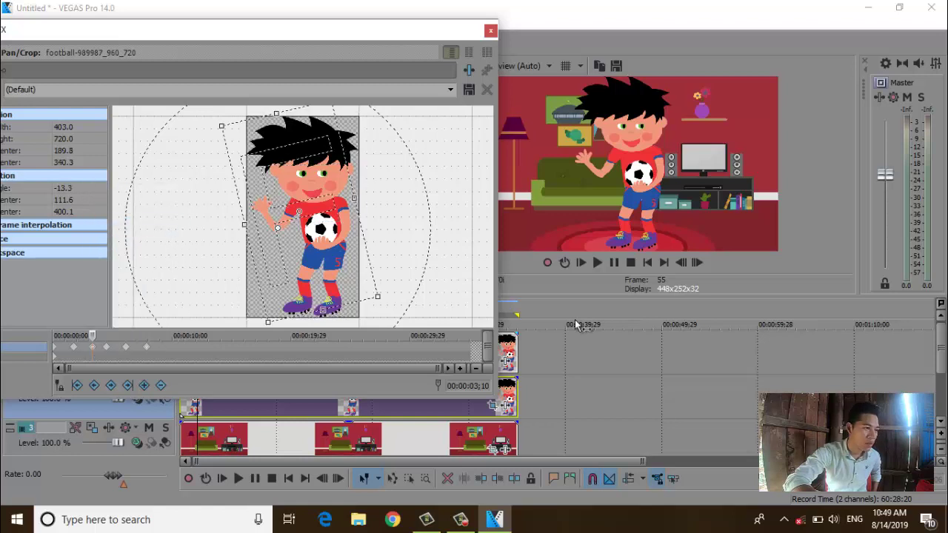
pyautogui.click(583, 263)
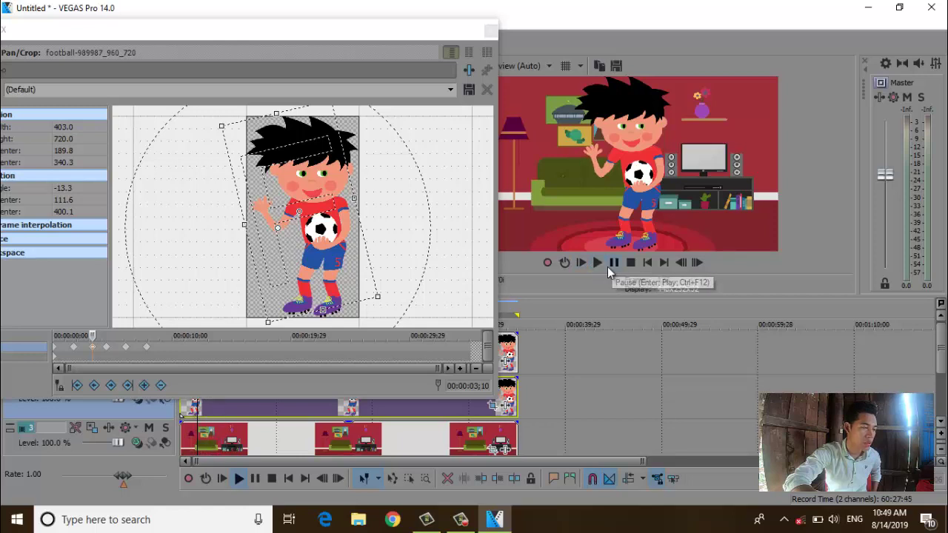
pyautogui.click(608, 268)
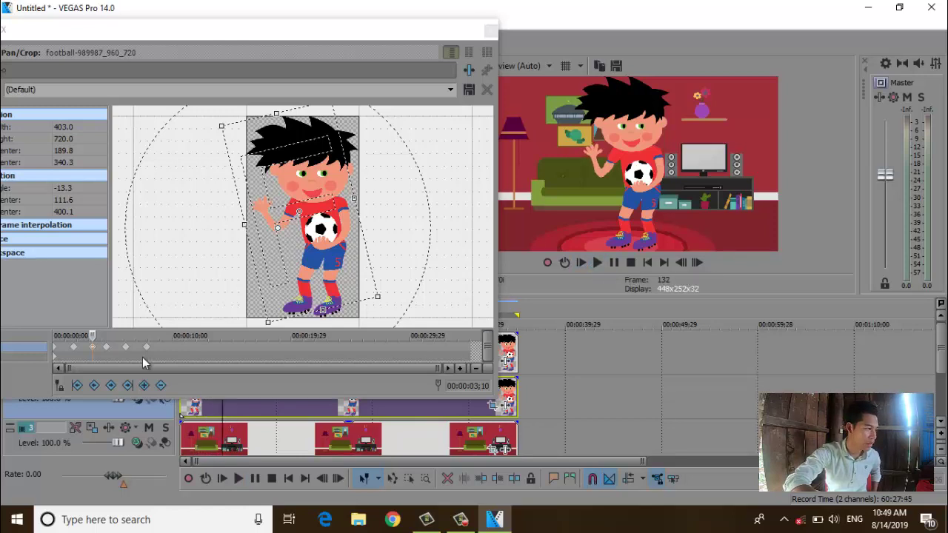
# Step: Replace the Position keyframe at 00:00:01;22 with a copy of the keyframe at 00:00:03;10
pyautogui.click(74, 347)
pyautogui.rightClick(73, 347)
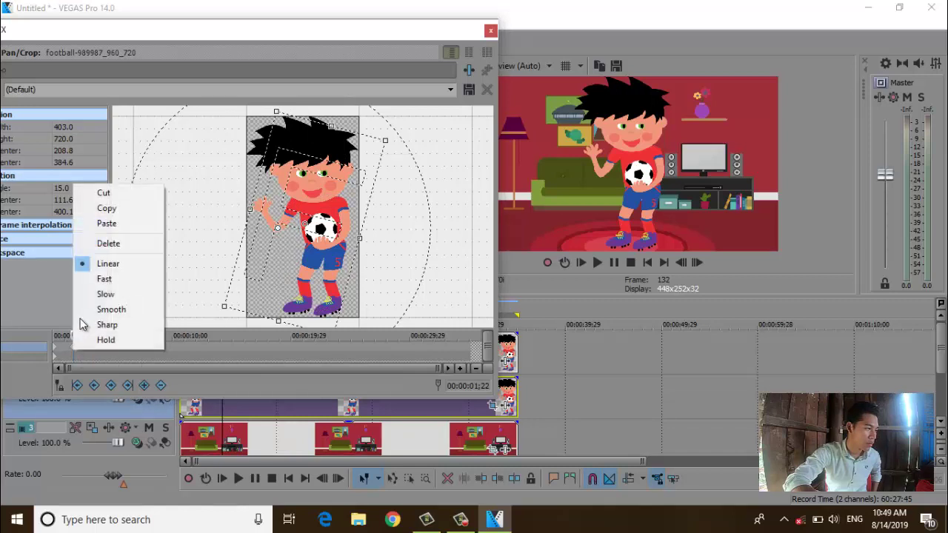
pyautogui.click(122, 245)
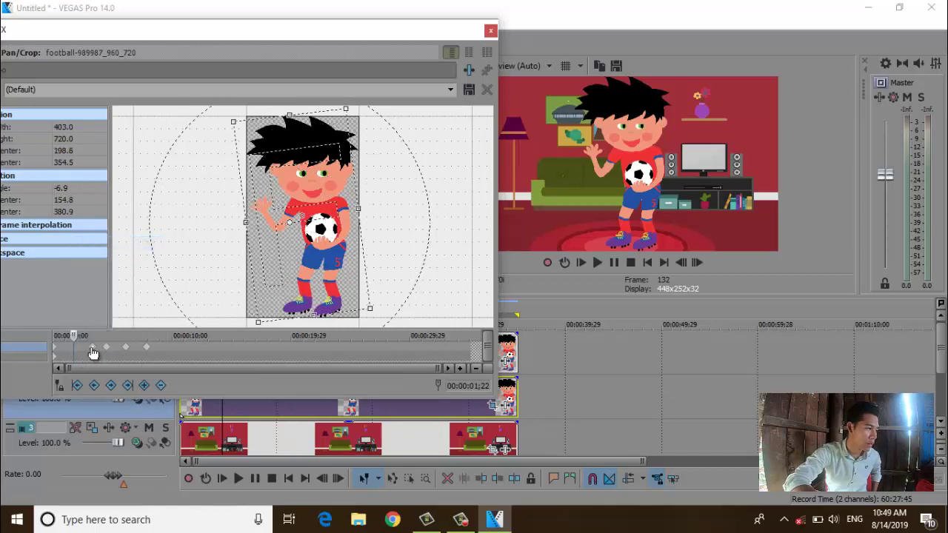
pyautogui.rightClick(92, 353)
pyautogui.click(128, 209)
pyautogui.rightClick(74, 355)
pyautogui.click(104, 224)
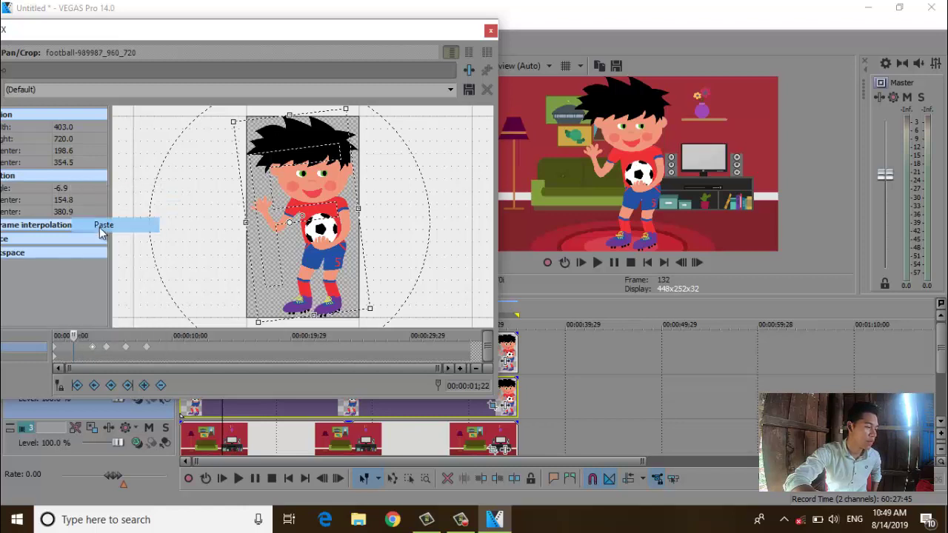
# Step: Close the pan/crop editor and replay the waving animation from the start in an enlarged video preview
pyautogui.click(581, 262)
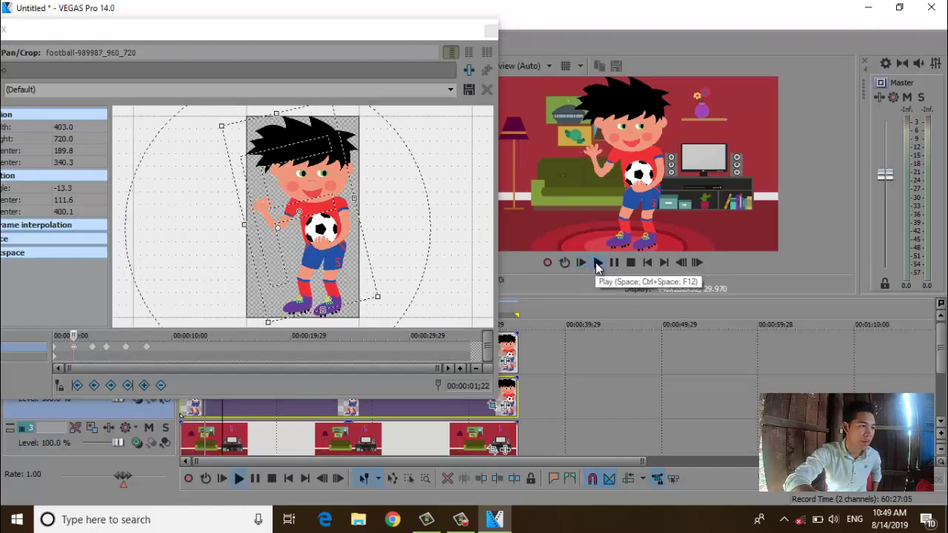
pyautogui.click(491, 31)
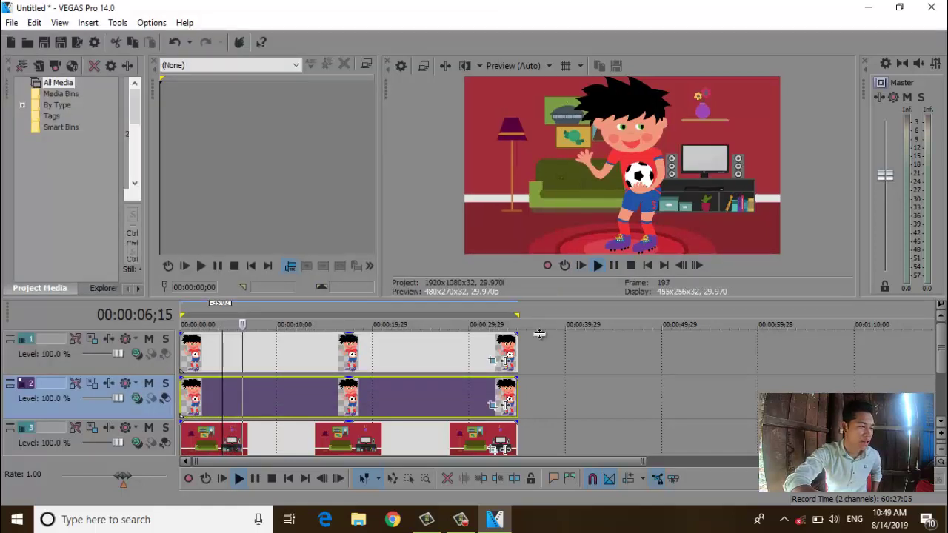
pyautogui.moveTo(536, 296); pyautogui.dragTo(534, 398)
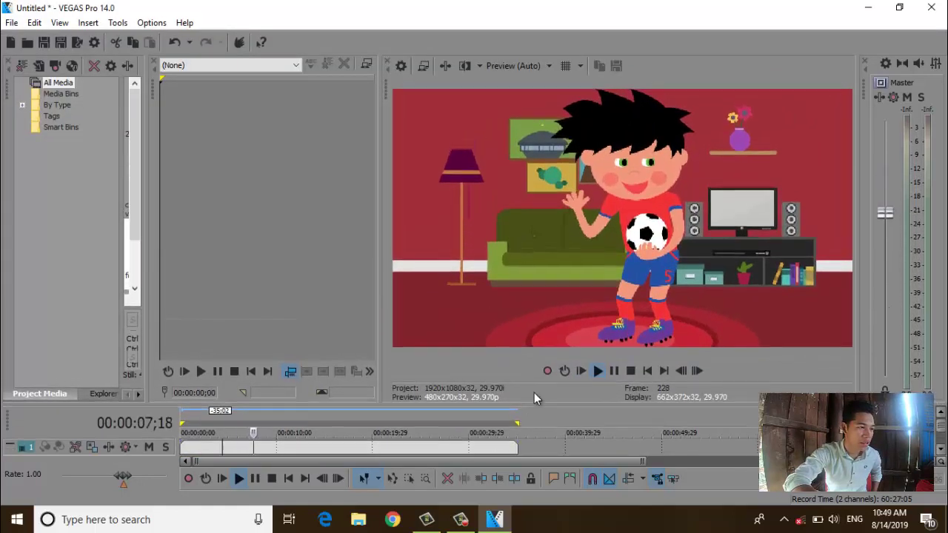
pyautogui.click(583, 371)
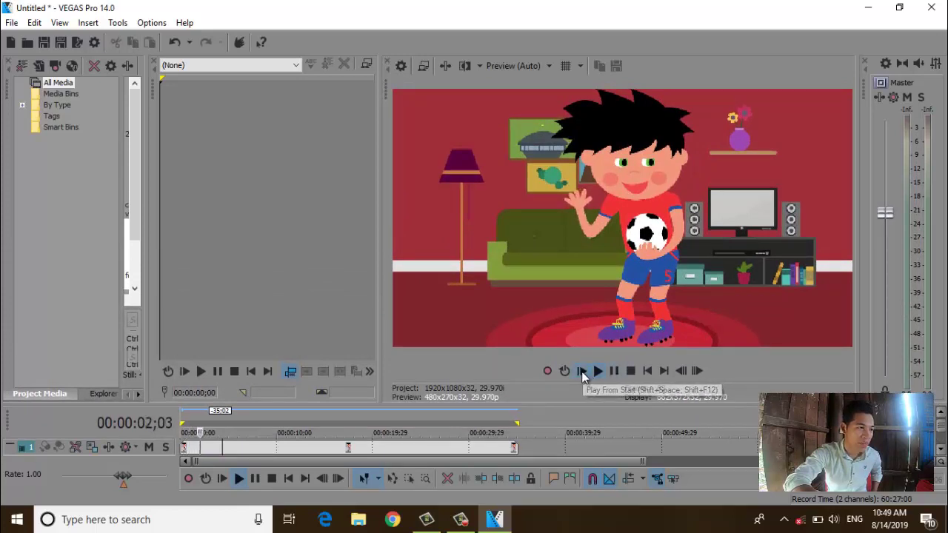
pyautogui.click(581, 371)
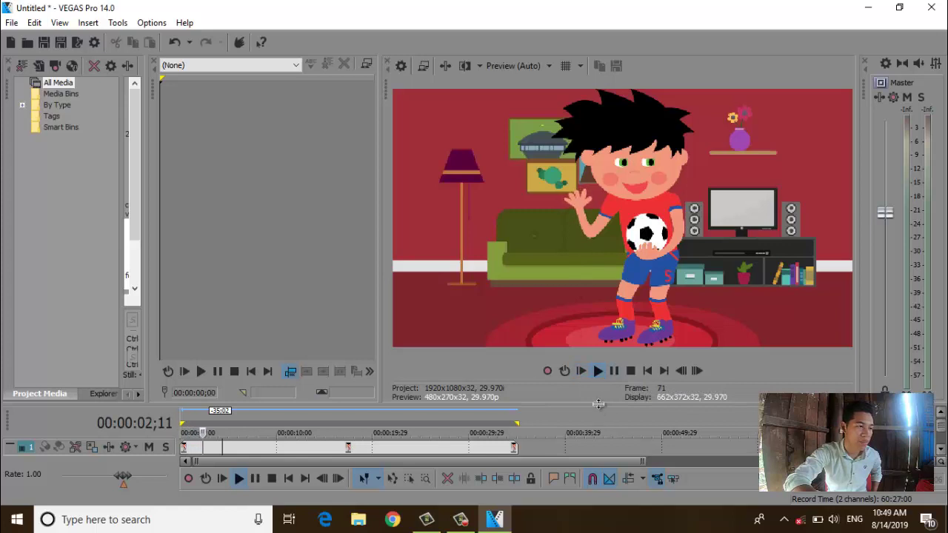
pyautogui.moveTo(599, 403); pyautogui.dragTo(601, 468)
pyautogui.click(581, 433)
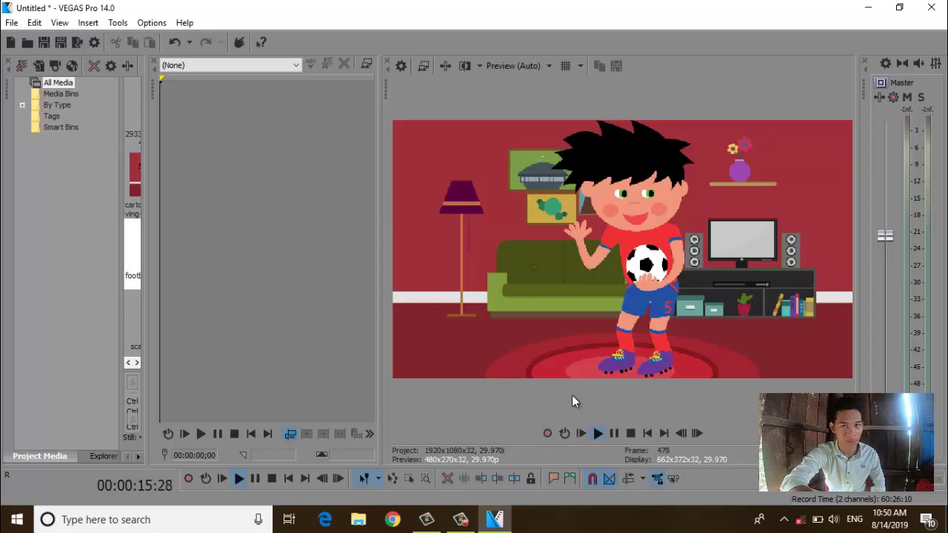
pyautogui.click(459, 519)
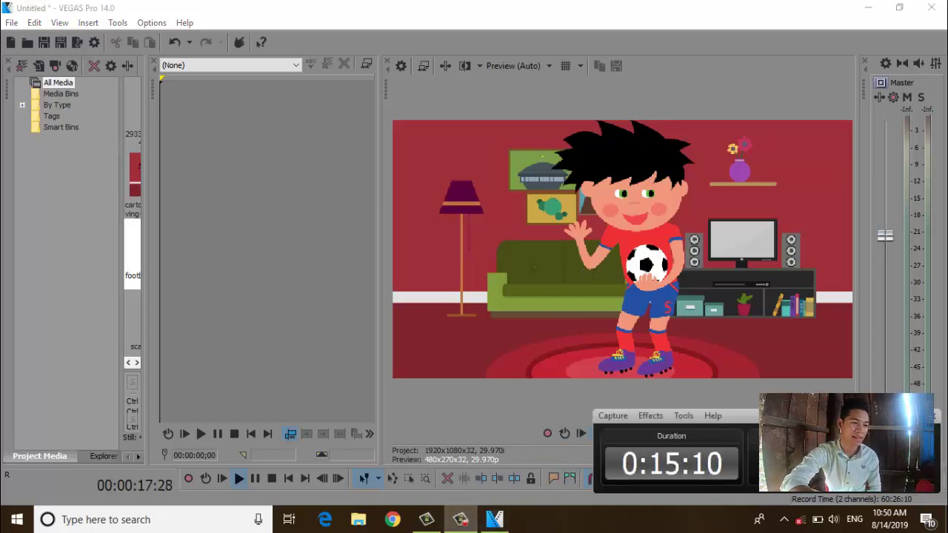